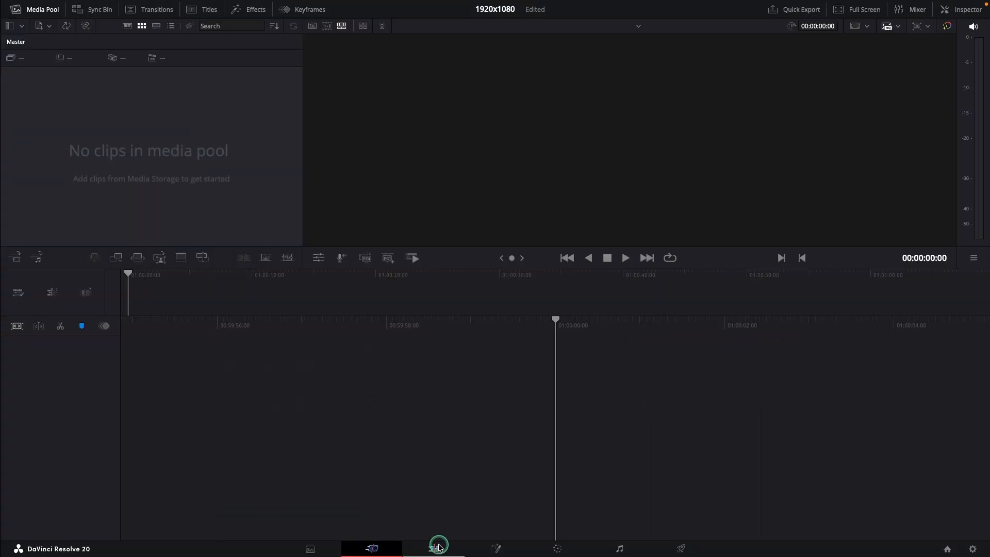
# Switch to the Edit page and open the project settings.
pyautogui.click(435, 547)
pyautogui.click(23, 23)
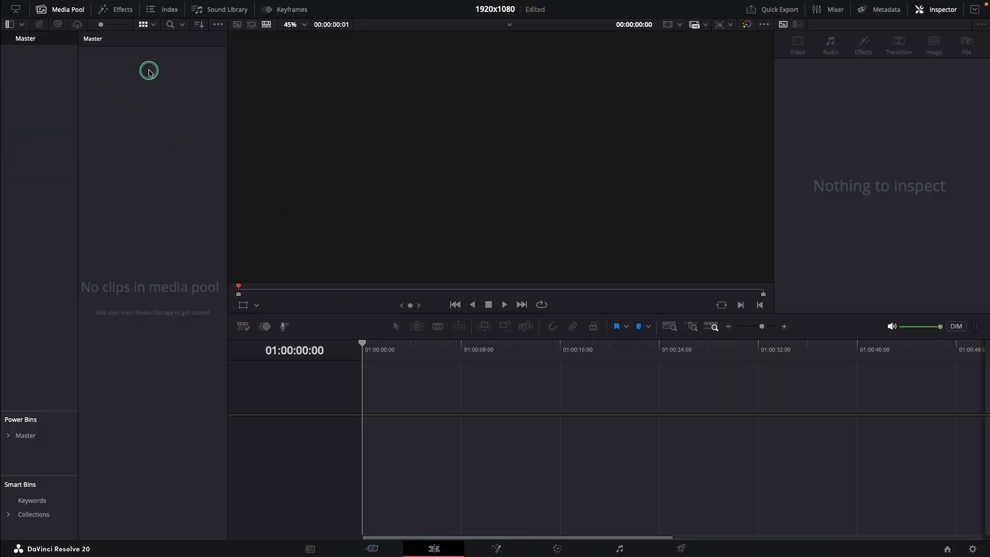
pyautogui.click(98, 7)
pyautogui.click(129, 296)
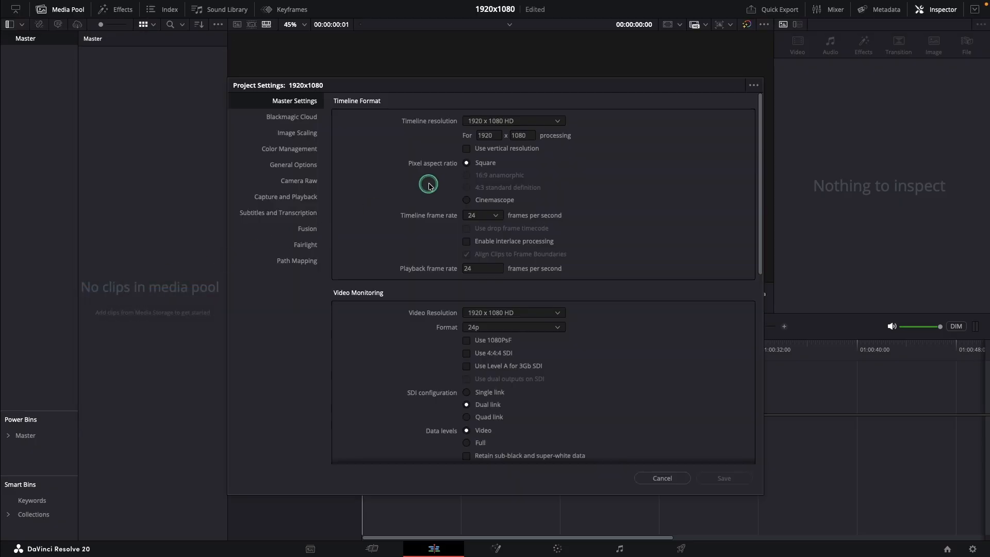
# Keep the timeline resolution at 1920 x 1080 HD and set the timeline frame rate to 30 frames per second.
pyautogui.click(557, 121)
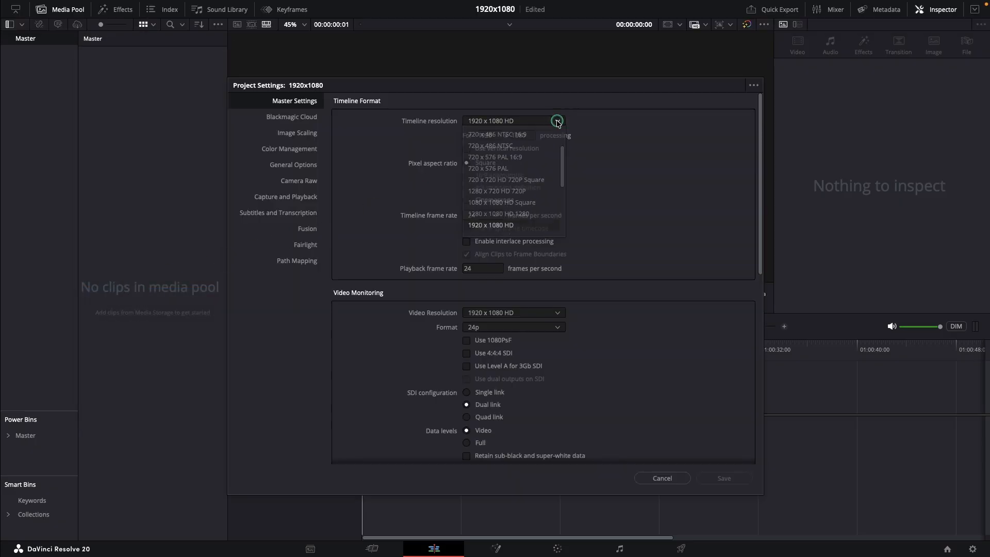
pyautogui.click(556, 120)
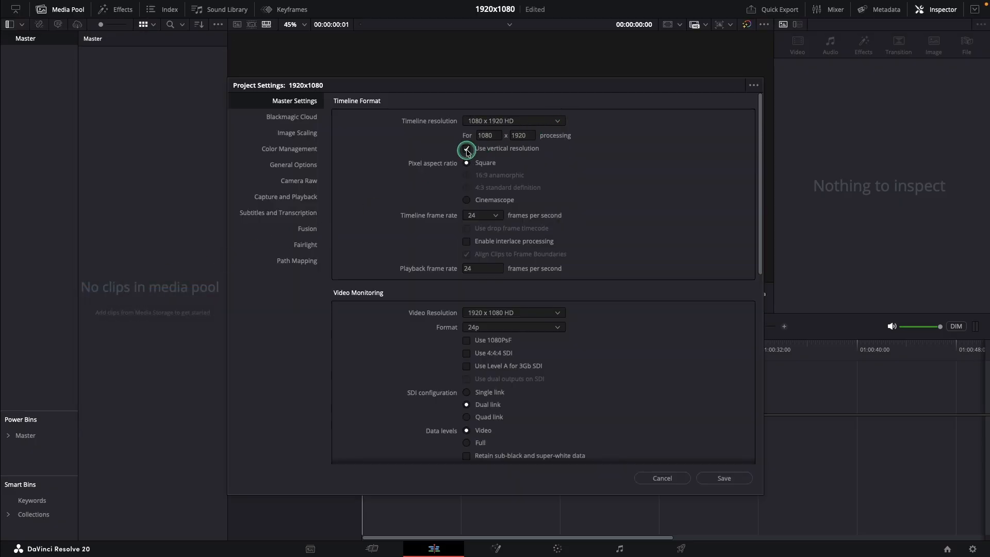
pyautogui.click(492, 215)
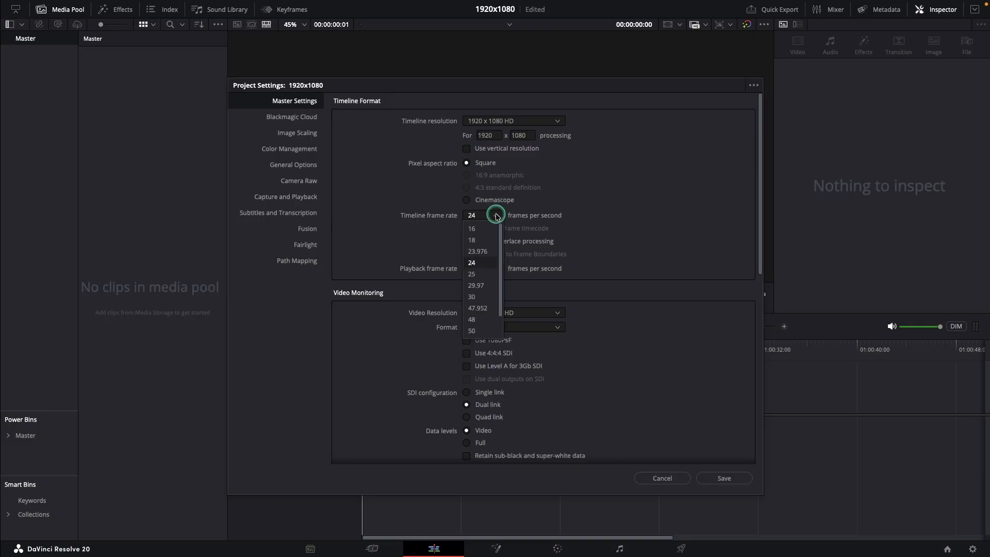
pyautogui.click(486, 298)
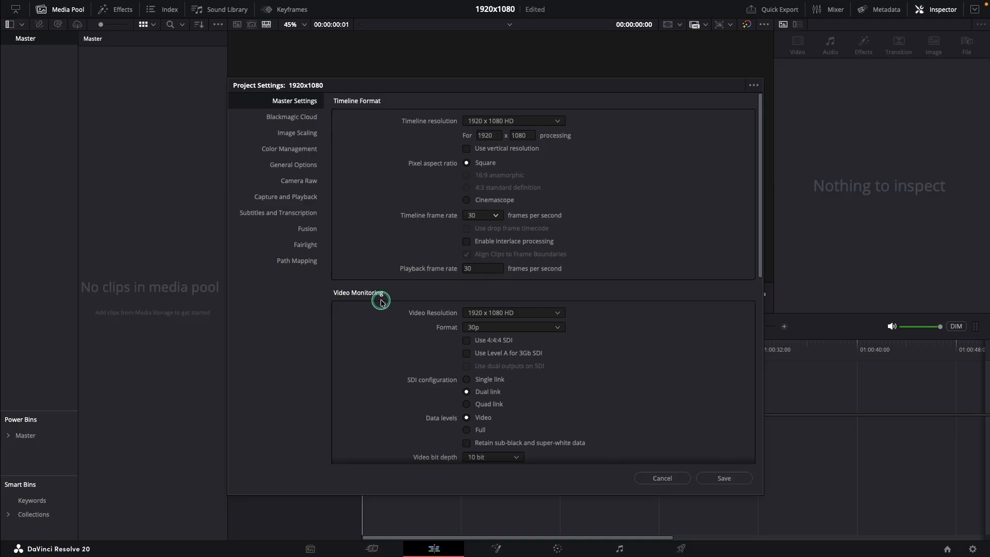
# Try the 3840 x 2160 Ultra HD timeline resolution and restore 1920 x 1080 HD.
pyautogui.click(559, 313)
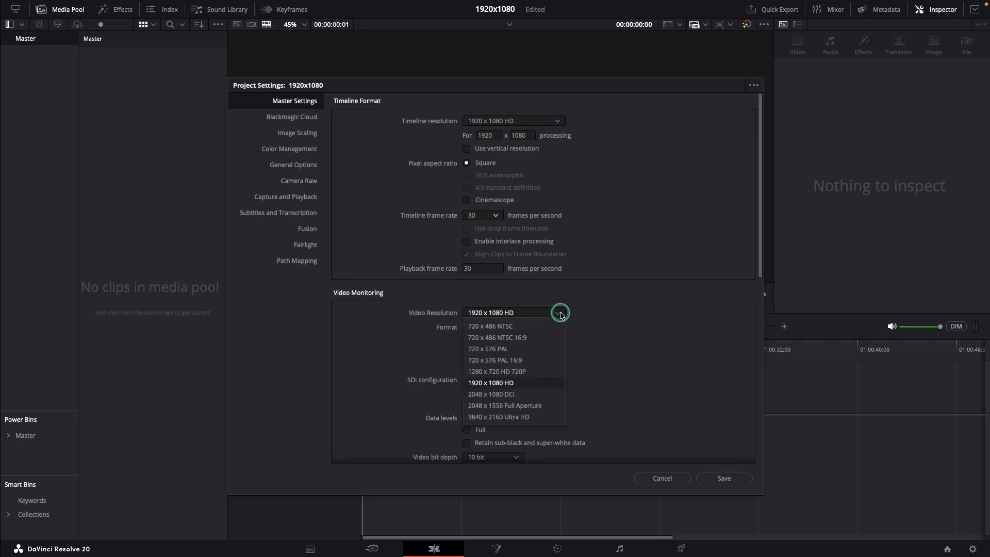
pyautogui.click(560, 313)
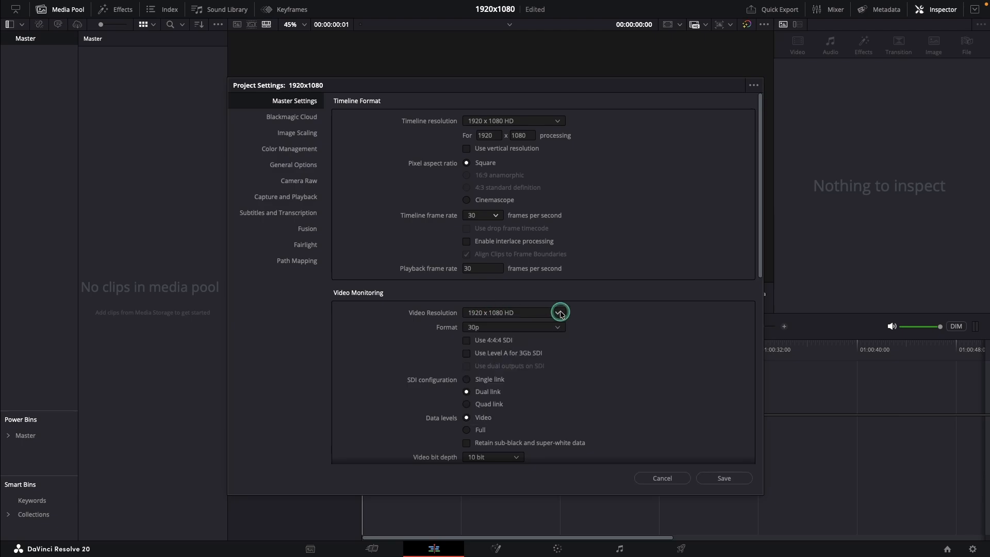
pyautogui.click(557, 121)
pyautogui.scroll(-3, 539, 219)
pyautogui.click(544, 157)
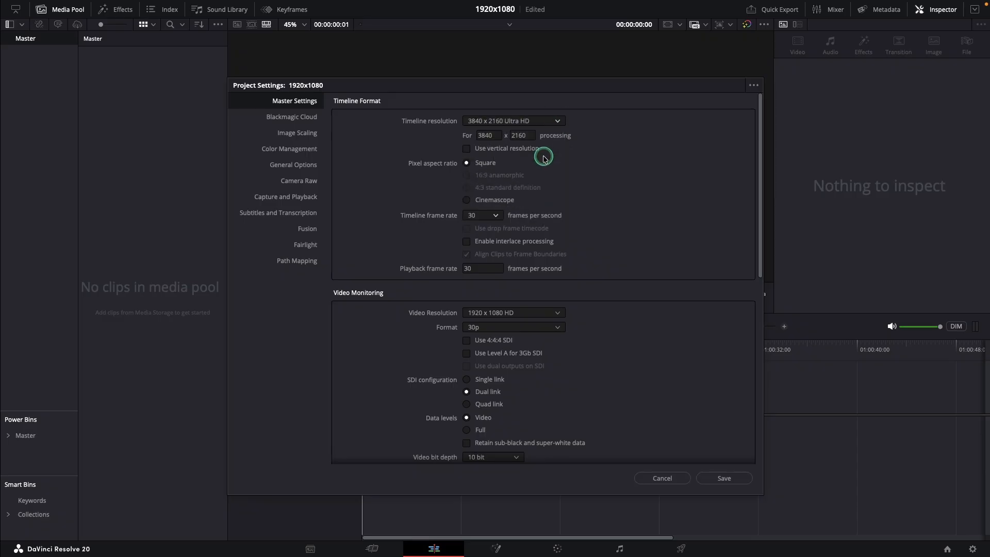
pyautogui.click(554, 121)
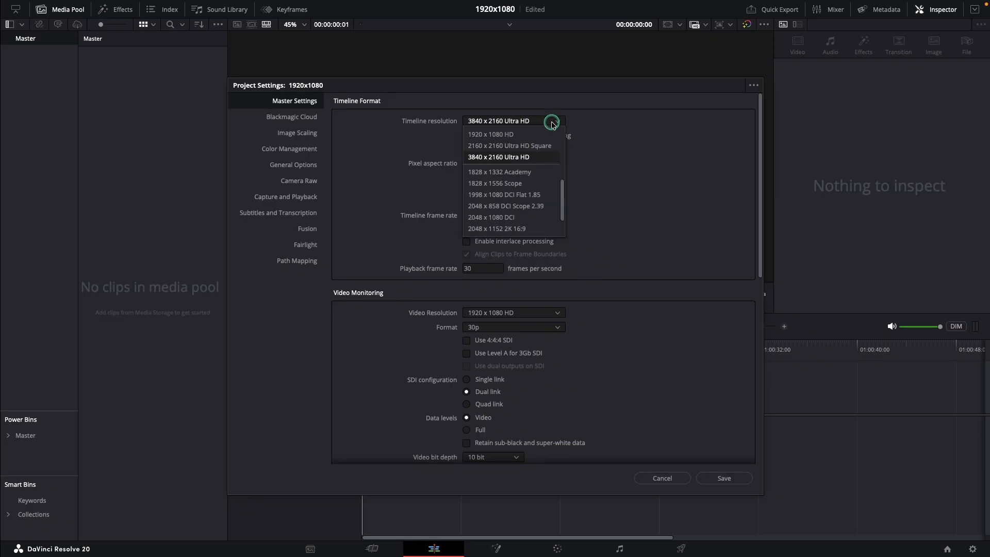
pyautogui.click(533, 135)
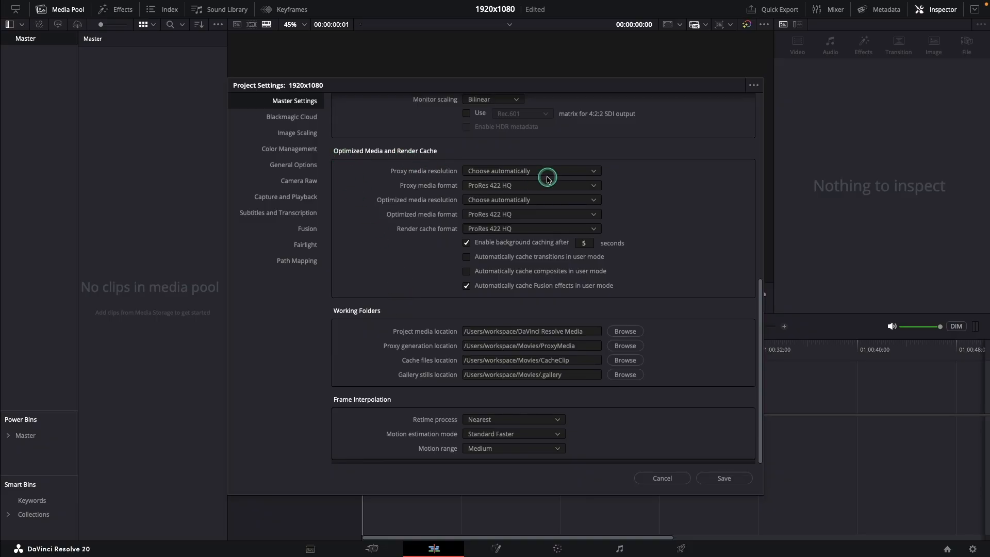
# Review the available resolution options for proxy media and optimized media without changing them.
pyautogui.click(595, 171)
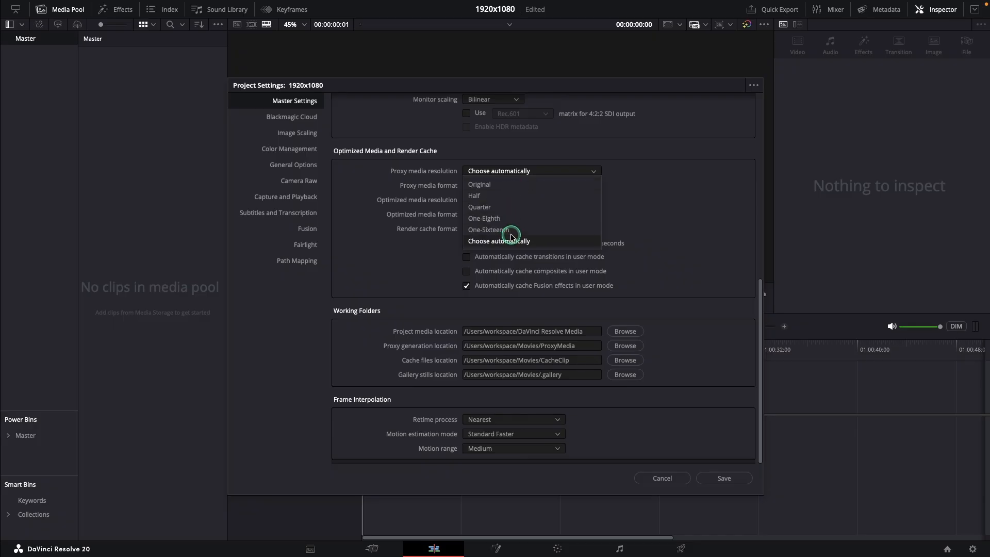
pyautogui.click(648, 198)
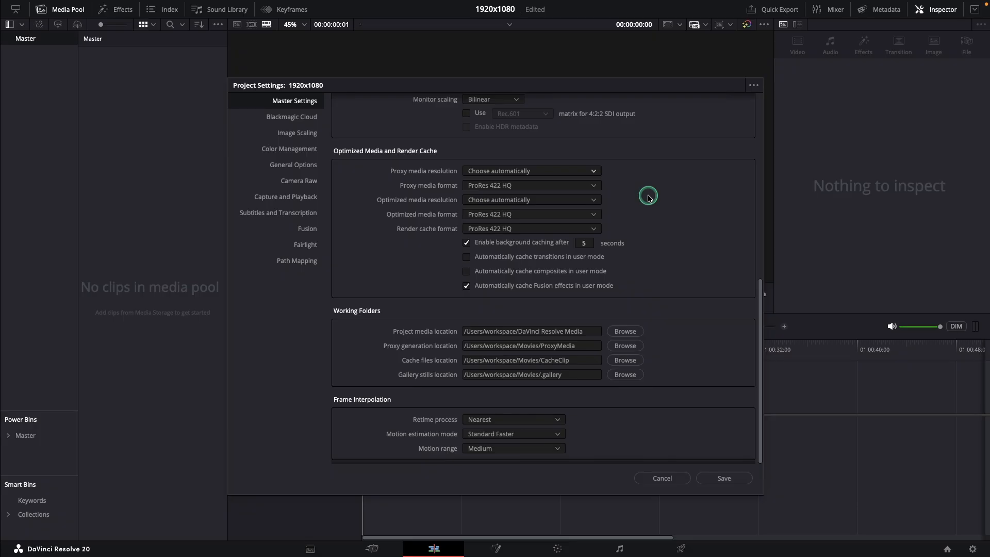
pyautogui.click(592, 202)
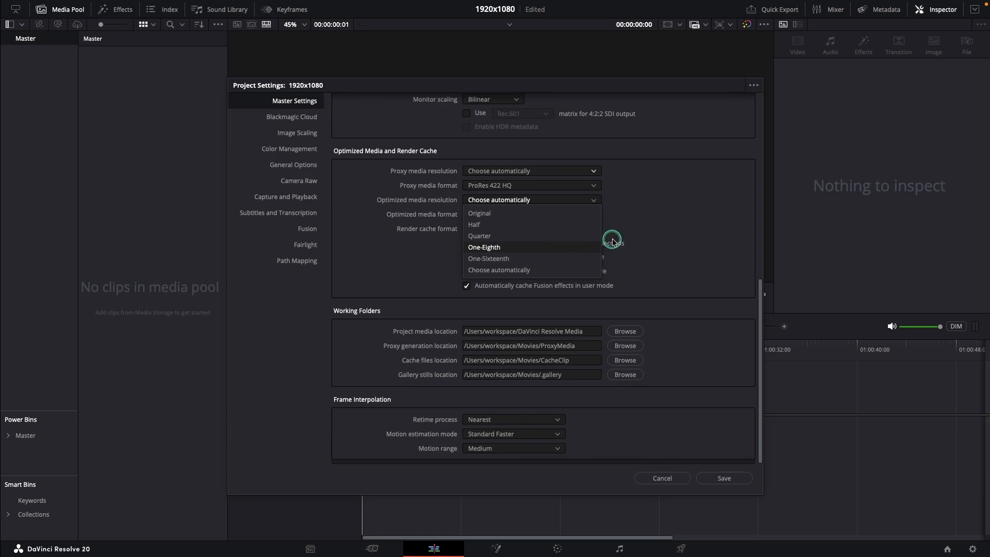
pyautogui.click(641, 239)
# Review the input scaling options for mismatched resolution files and the project's color management settings.
pyautogui.click(302, 134)
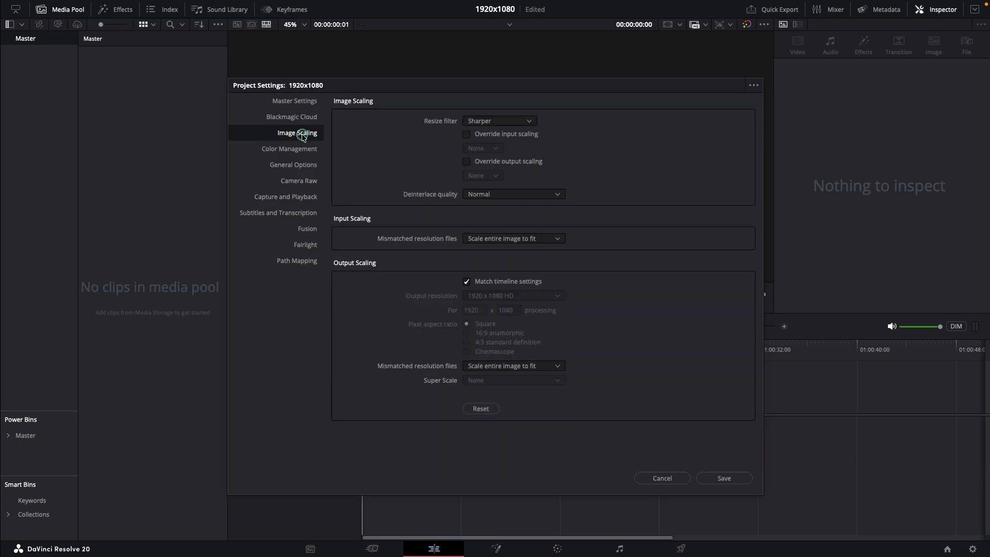
pyautogui.click(560, 240)
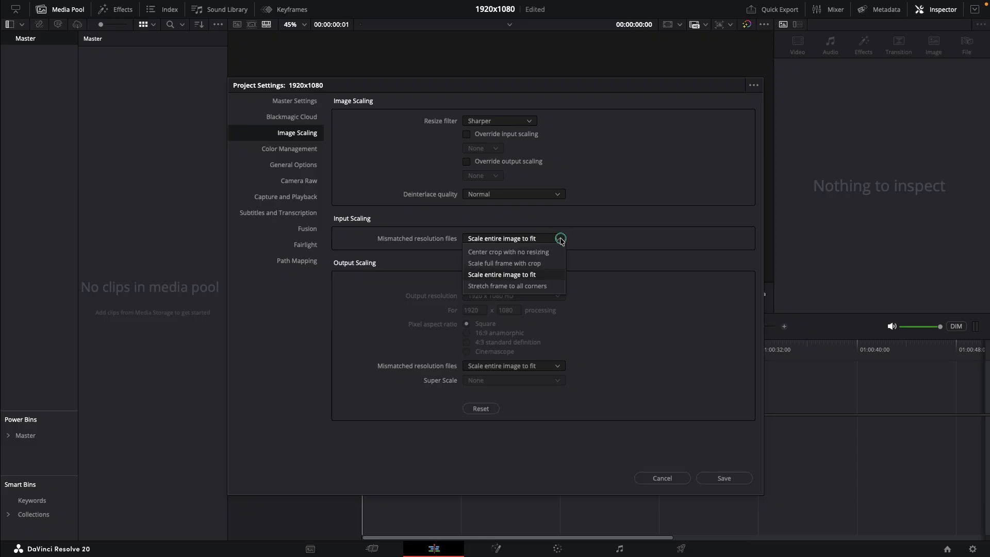
pyautogui.click(561, 239)
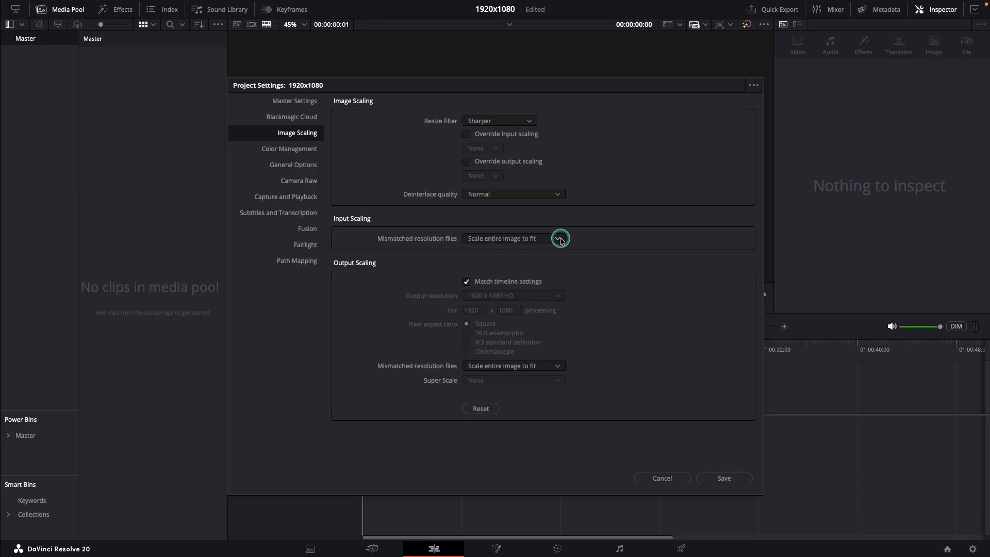
pyautogui.click(294, 149)
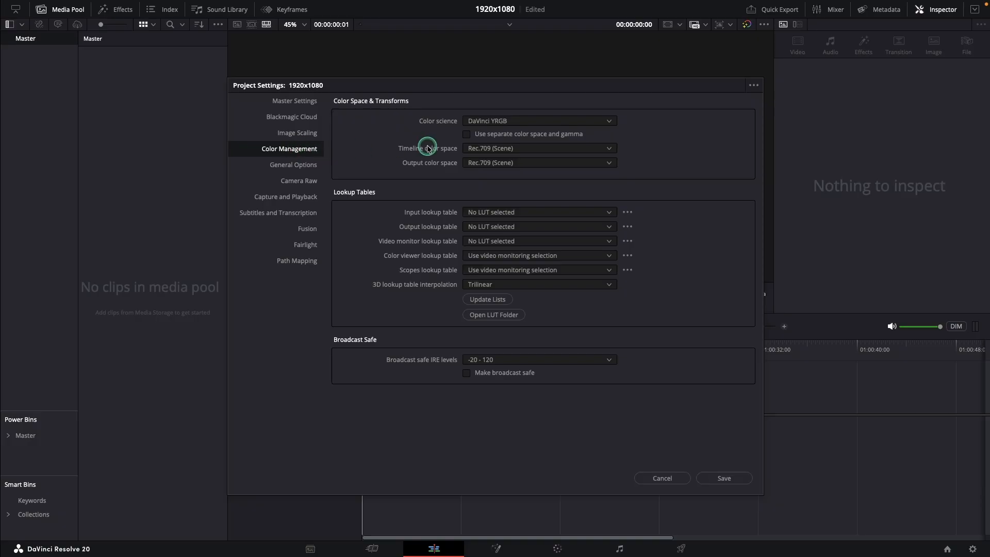
# Save the current project settings as a preset named 1920x1080 and check it in the preset list.
pyautogui.click(755, 86)
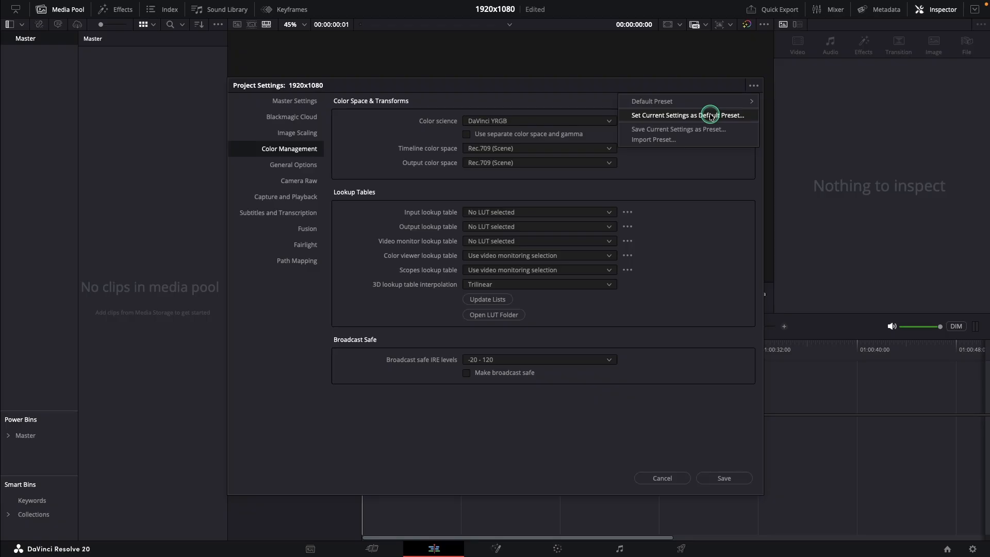
pyautogui.click(688, 130)
pyautogui.write('1920x1080')
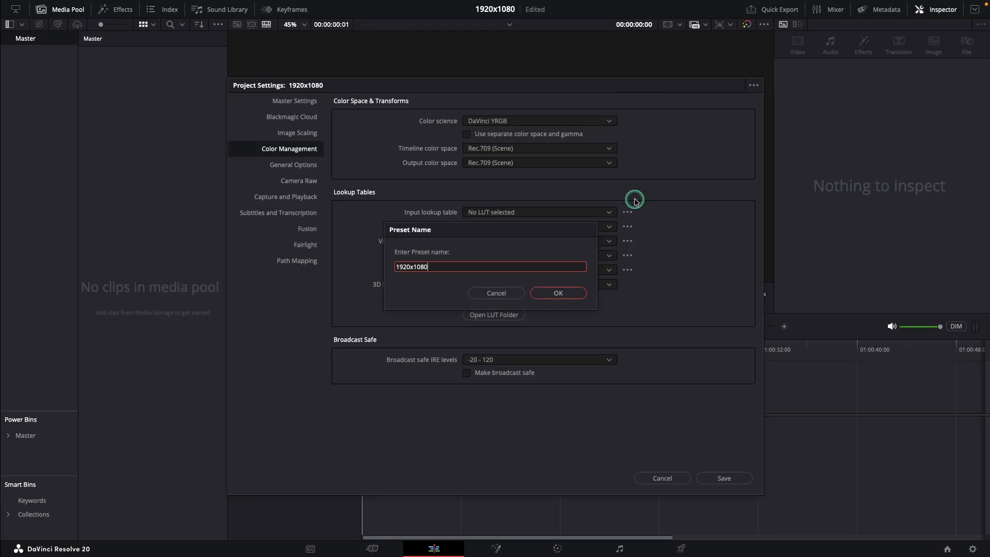
pyautogui.click(561, 291)
pyautogui.click(753, 85)
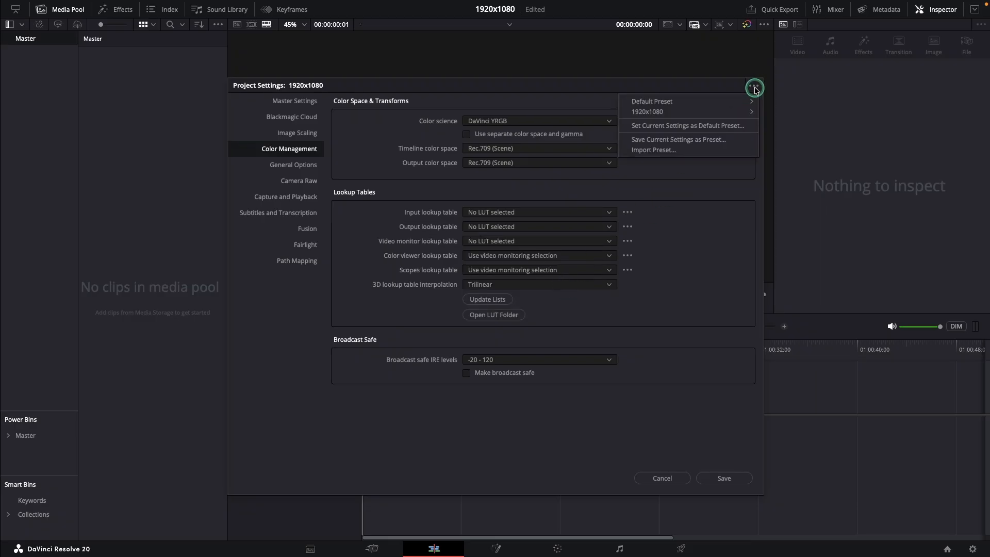
pyautogui.moveTo(707, 110)
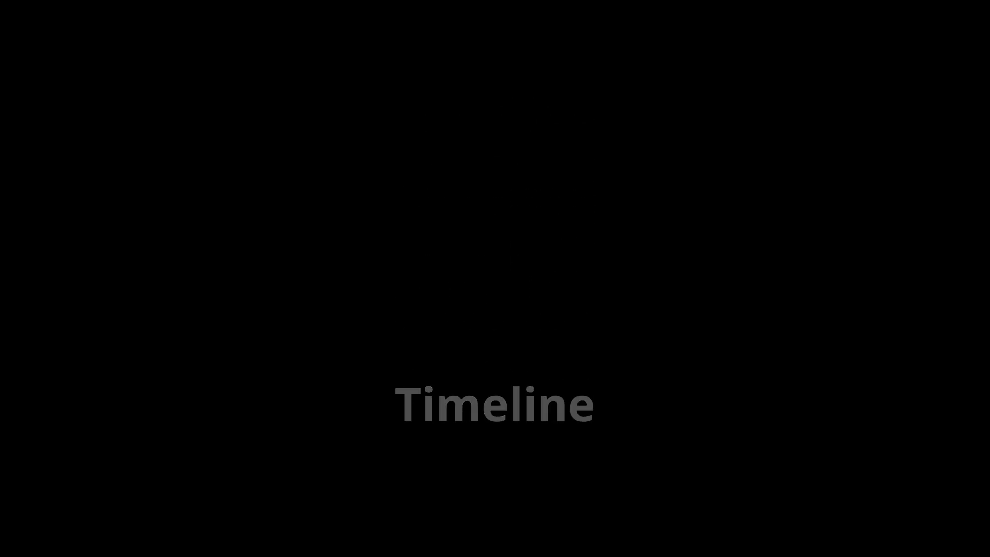
# Create a new bin named TIMELINES under Master in the media pool.
pyautogui.click(69, 16)
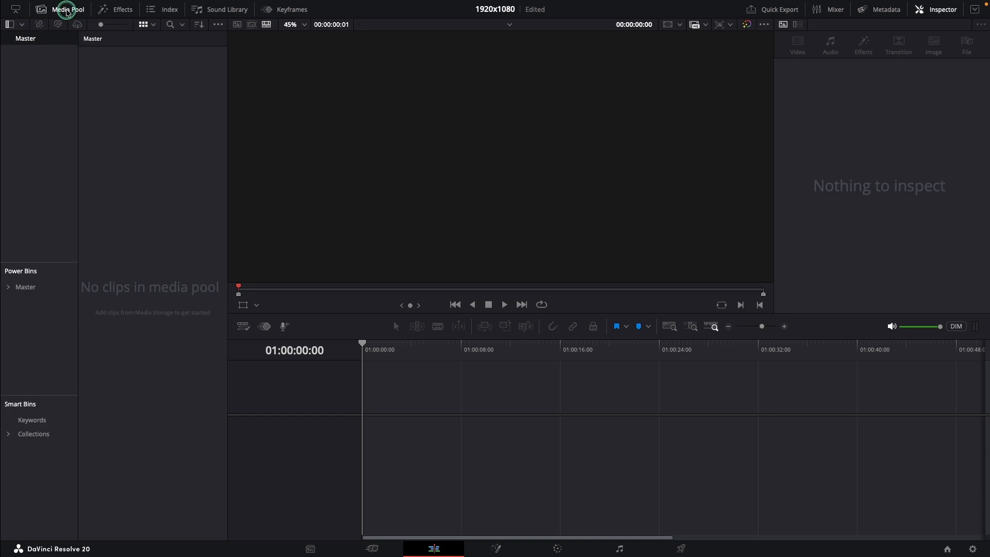
pyautogui.rightClick(34, 70)
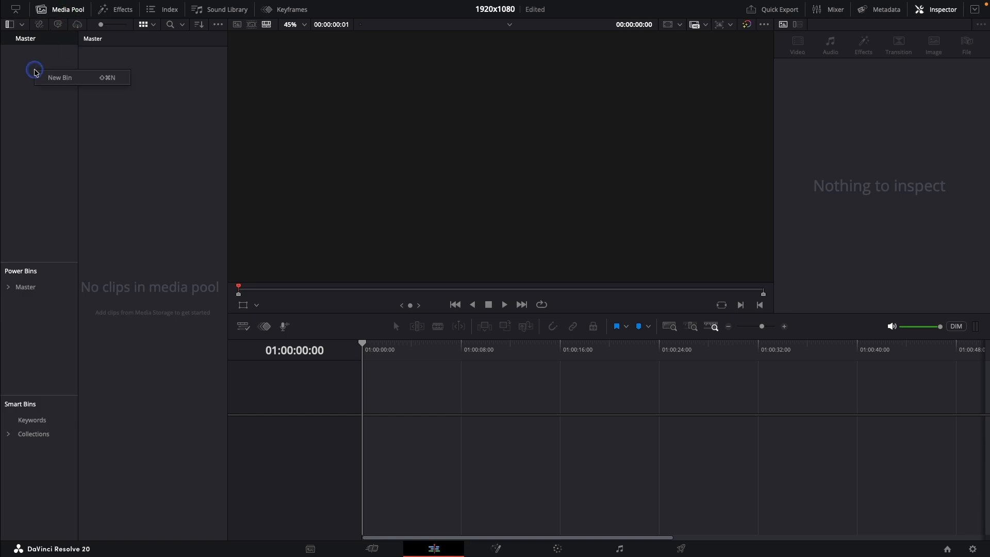
pyautogui.click(51, 81)
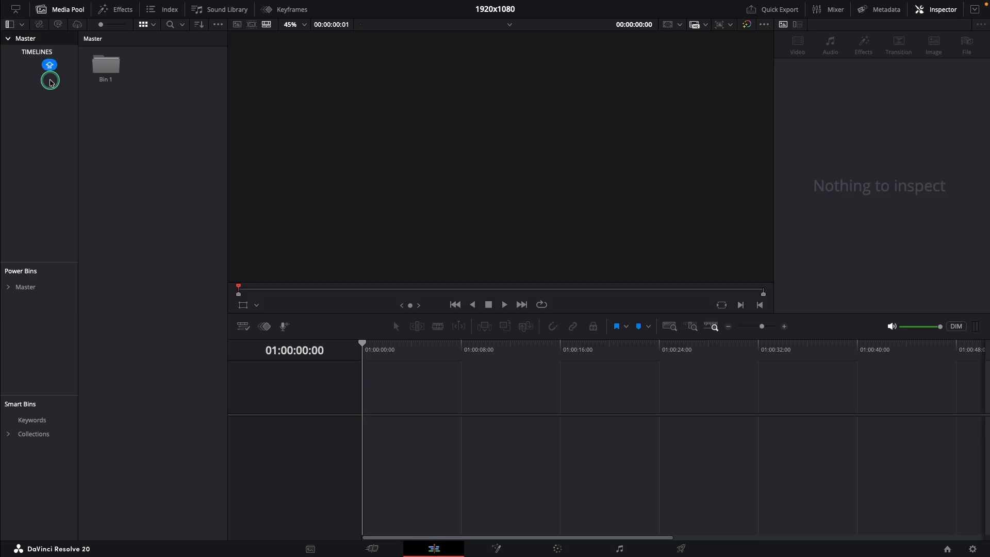
pyautogui.press('Return')
# Create an empty timeline named v1 in the TIMELINES bin with 3 video and 3 audio tracks, using the project settings.
pyautogui.doubleClick(100, 71)
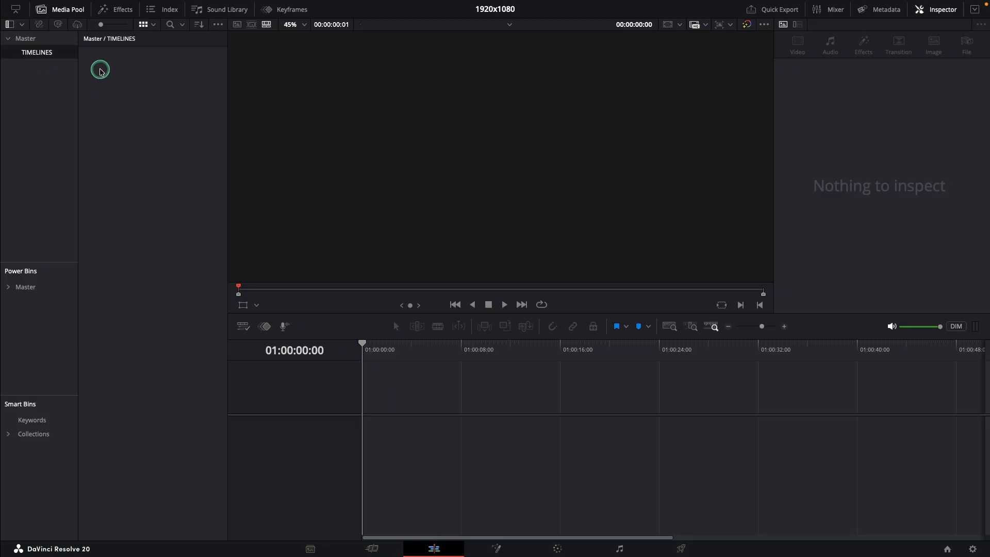
pyautogui.rightClick(100, 70)
pyautogui.moveTo(157, 76)
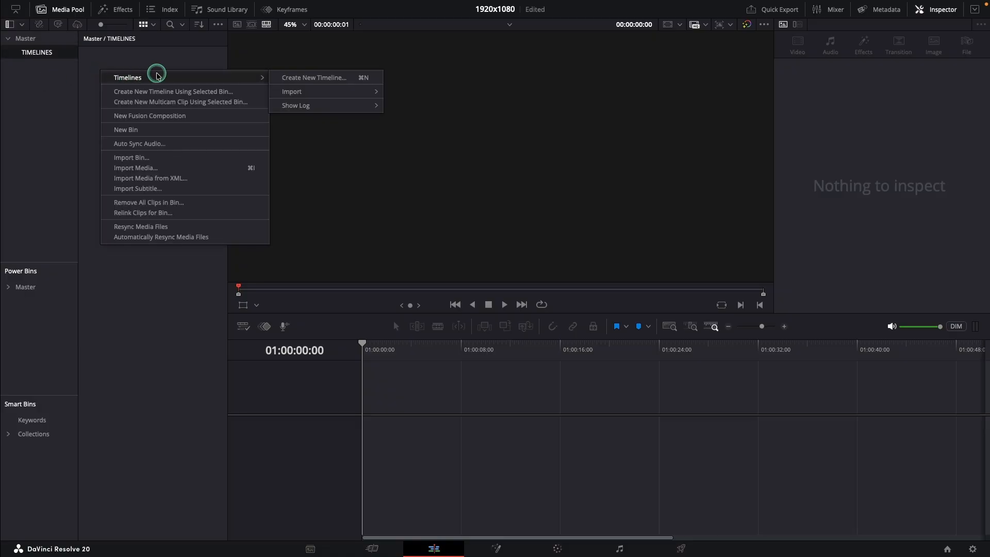
pyautogui.click(328, 78)
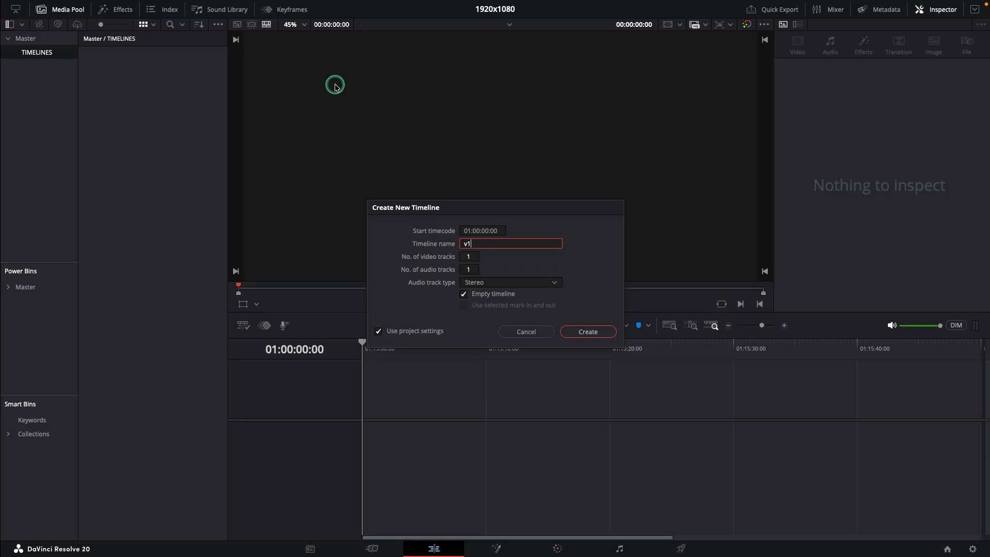
pyautogui.click(470, 255)
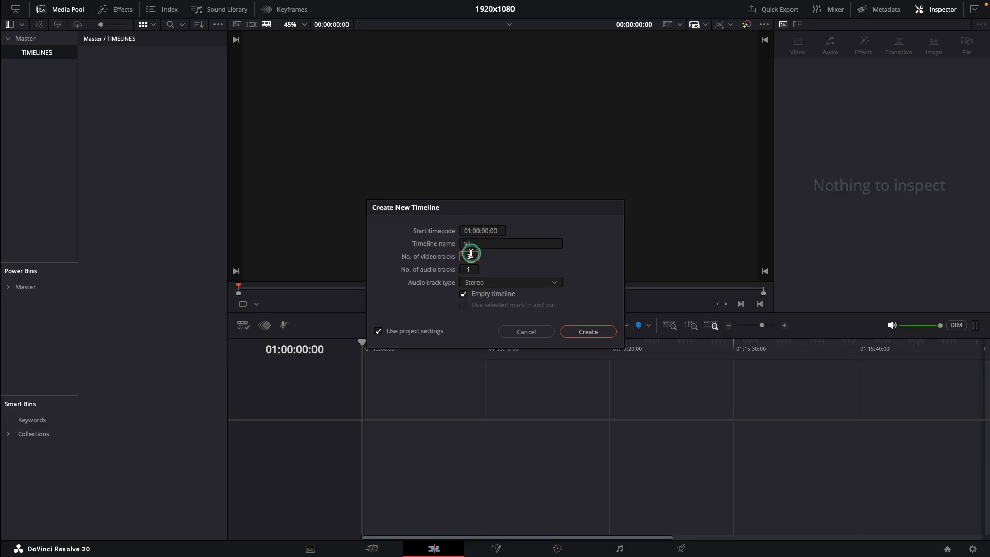
pyautogui.click(470, 266)
pyautogui.click(382, 334)
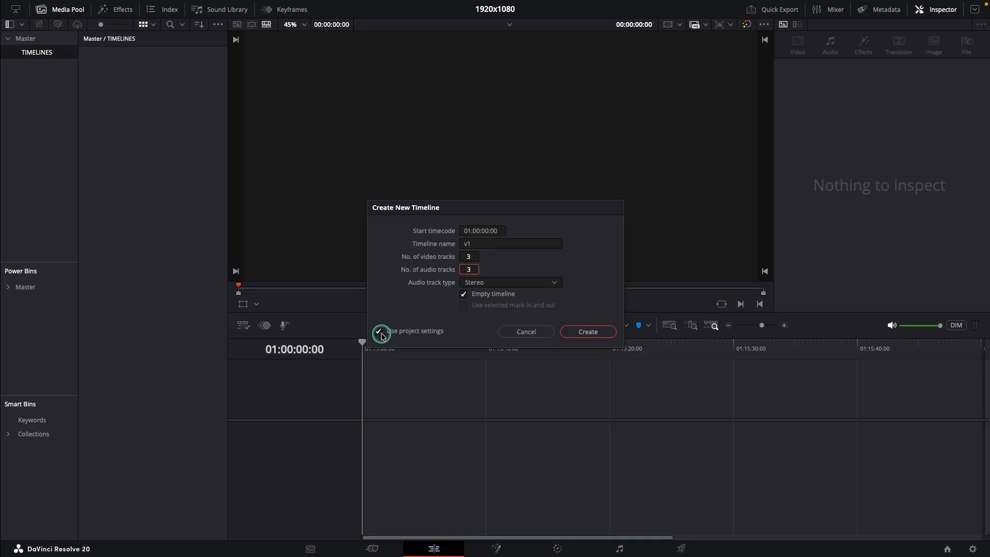
pyautogui.click(588, 331)
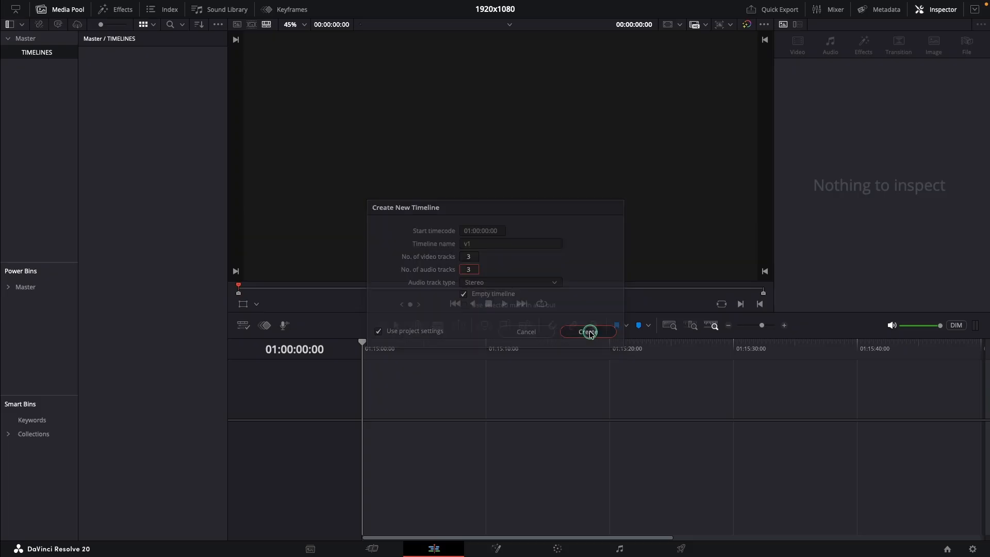
# Enlarge the timeline area and adjust its video and audio sections to show all six tracks.
pyautogui.moveTo(556, 336); pyautogui.dragTo(539, 265)
pyautogui.moveTo(320, 380); pyautogui.dragTo(325, 417)
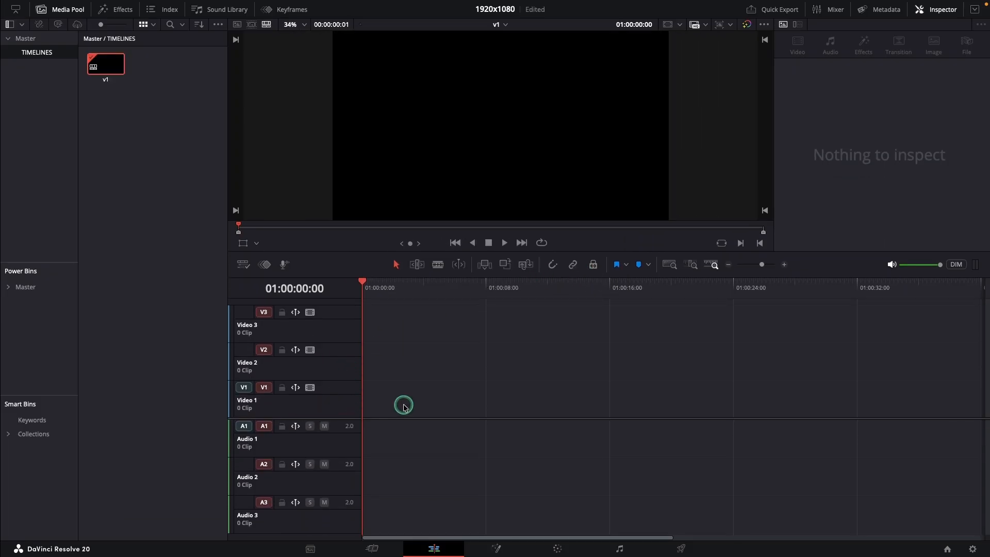
pyautogui.scroll(-1, 404, 404)
pyautogui.scroll(-1, 404, 405)
pyautogui.scroll(2, 402, 405)
pyautogui.moveTo(337, 381); pyautogui.dragTo(337, 382)
# Rename the Video 1 track as Main Footage and set its track color to Blue.
pyautogui.moveTo(248, 403); pyautogui.dragTo(308, 405)
pyautogui.write('Main Footage')
pyautogui.rightClick(308, 405)
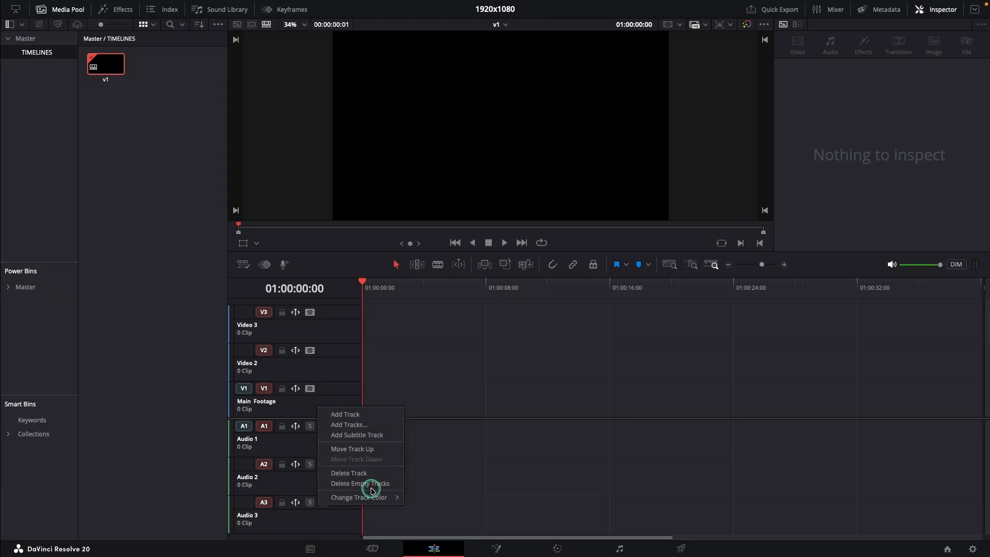
pyautogui.moveTo(371, 496)
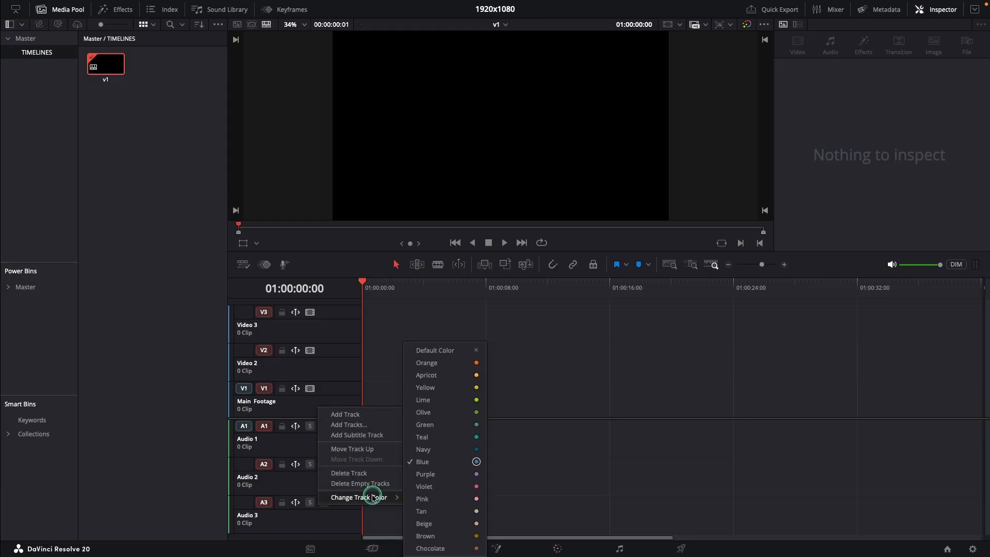
pyautogui.click(429, 462)
# Rename the Video 2 track as B-Roll and set its track color to Navy.
pyautogui.doubleClick(247, 364)
pyautogui.write('B-Ro')
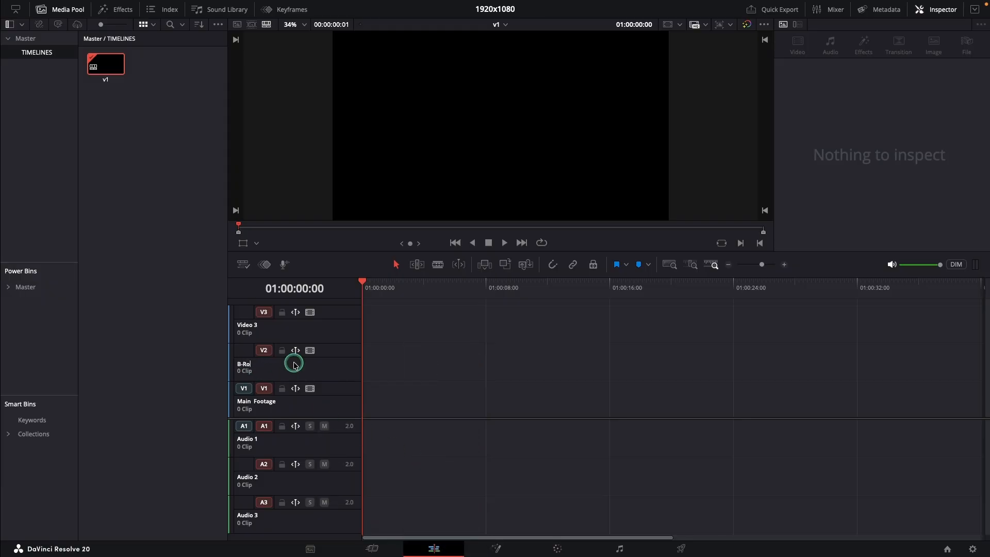
pyautogui.write('ll')
pyautogui.rightClick(296, 366)
pyautogui.moveTo(356, 459)
pyautogui.click(420, 452)
# Rename the Video 3 track as Effects and set its track color to Teal.
pyautogui.doubleClick(246, 325)
pyautogui.write('Effect')
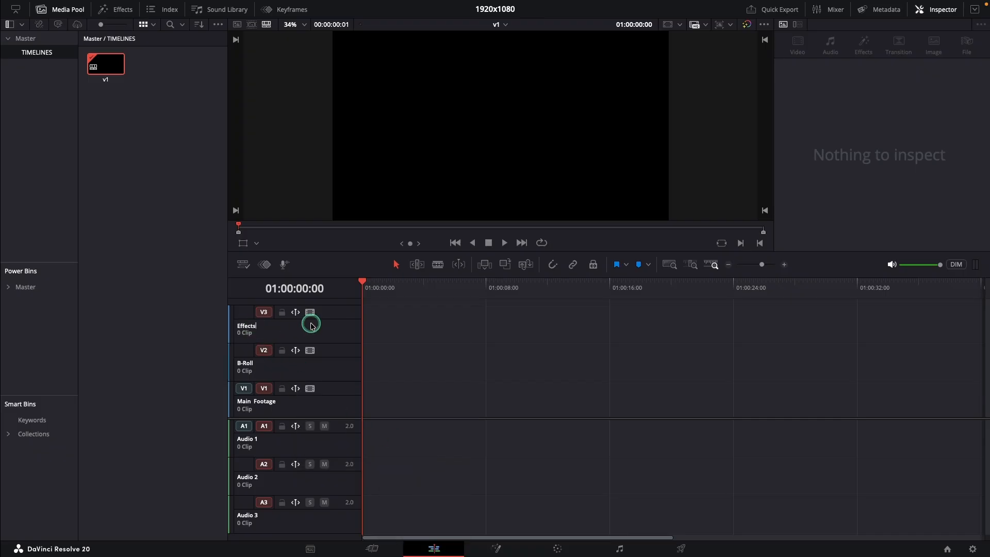
pyautogui.write('s')
pyautogui.rightClick(311, 324)
pyautogui.moveTo(361, 415)
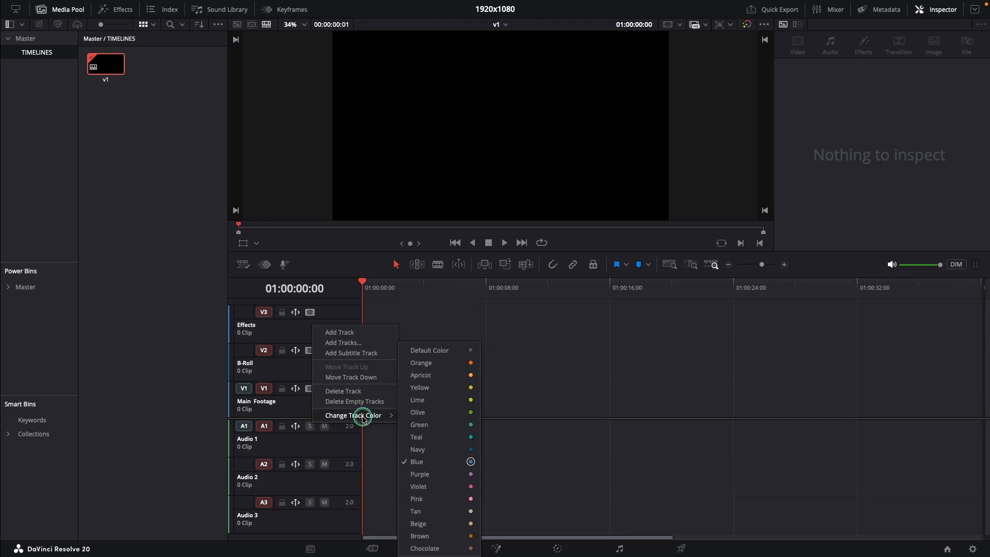
pyautogui.click(425, 438)
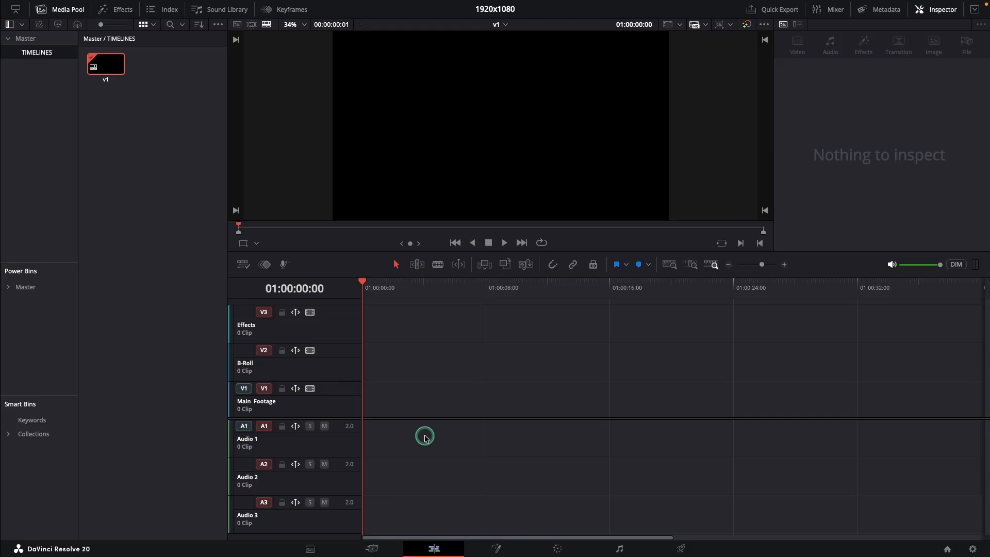
pyautogui.rightClick(324, 303)
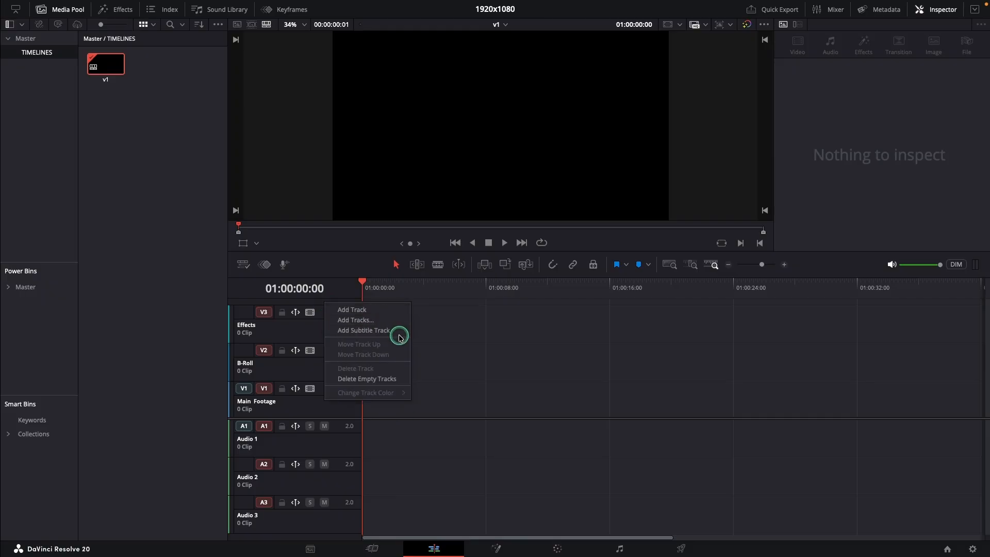
pyautogui.click(441, 341)
# Rename the Audio 1 track as VO and set its track color to Purple.
pyautogui.doubleClick(258, 440)
pyautogui.write('VO')
pyautogui.rightClick(318, 446)
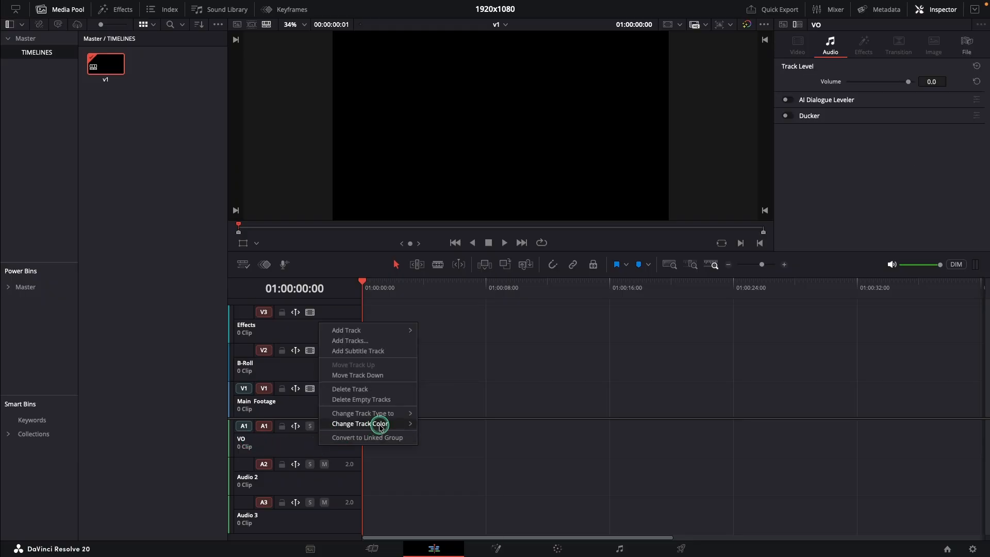
pyautogui.moveTo(382, 423)
pyautogui.click(438, 473)
# Rename the Audio 2 track as SFX and set its track color to Violet.
pyautogui.doubleClick(248, 477)
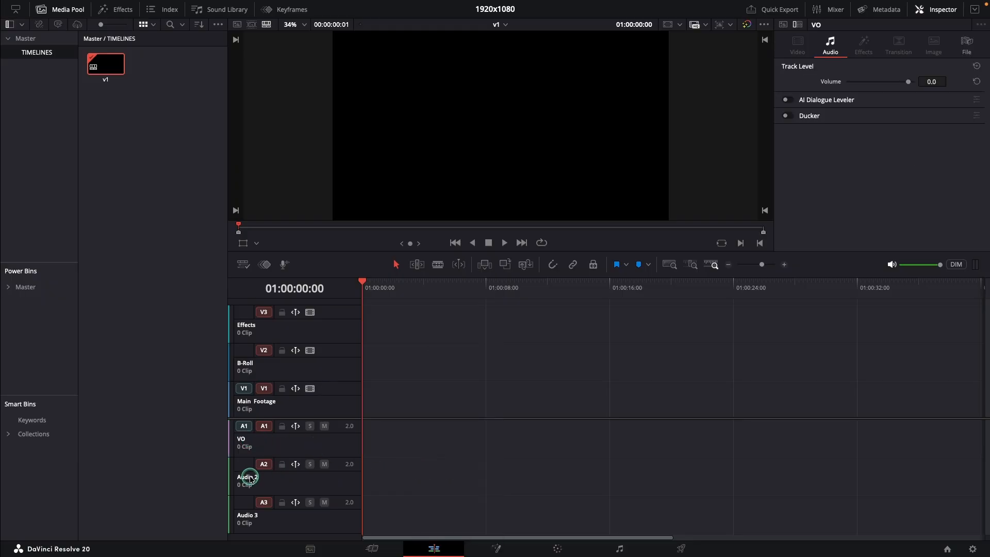
pyautogui.write('SFX')
pyautogui.rightClick(310, 483)
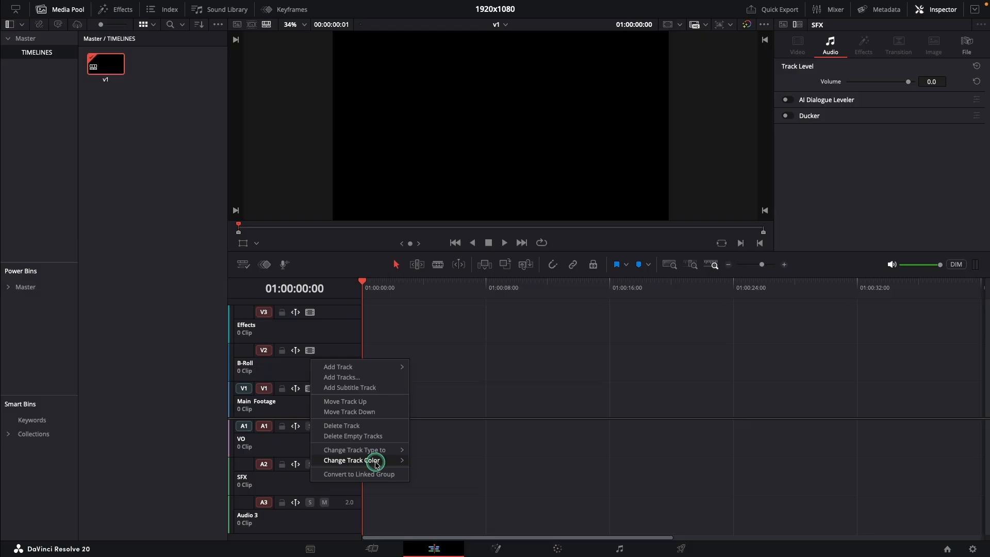
pyautogui.moveTo(376, 460)
pyautogui.click(427, 488)
# Rename the Audio 3 track as Music and set its track color to Beige.
pyautogui.doubleClick(247, 515)
pyautogui.write('Mul')
pyautogui.write('ic')
pyautogui.rightClick(311, 522)
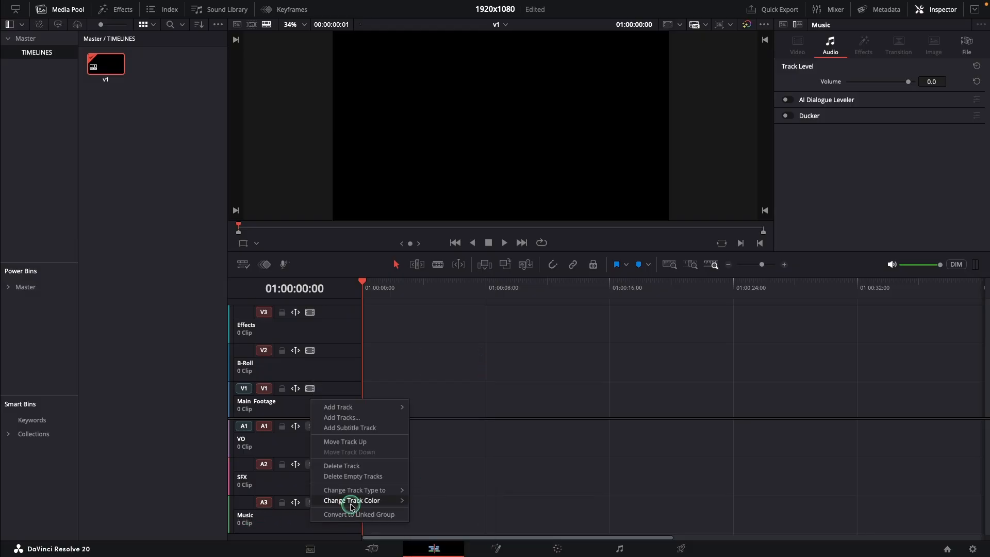
pyautogui.moveTo(355, 501)
pyautogui.click(443, 524)
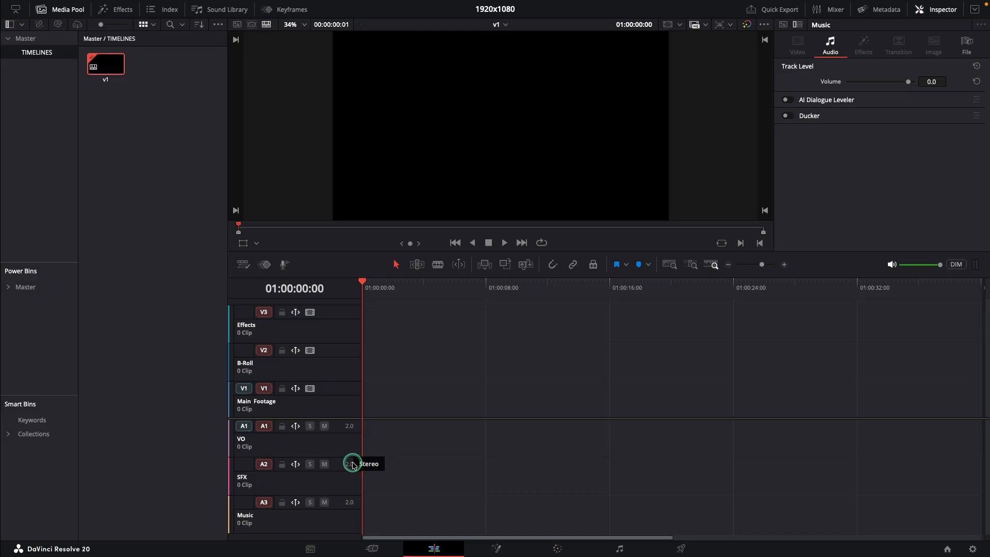
# Change the VO track's type to Mono.
pyautogui.rightClick(266, 441)
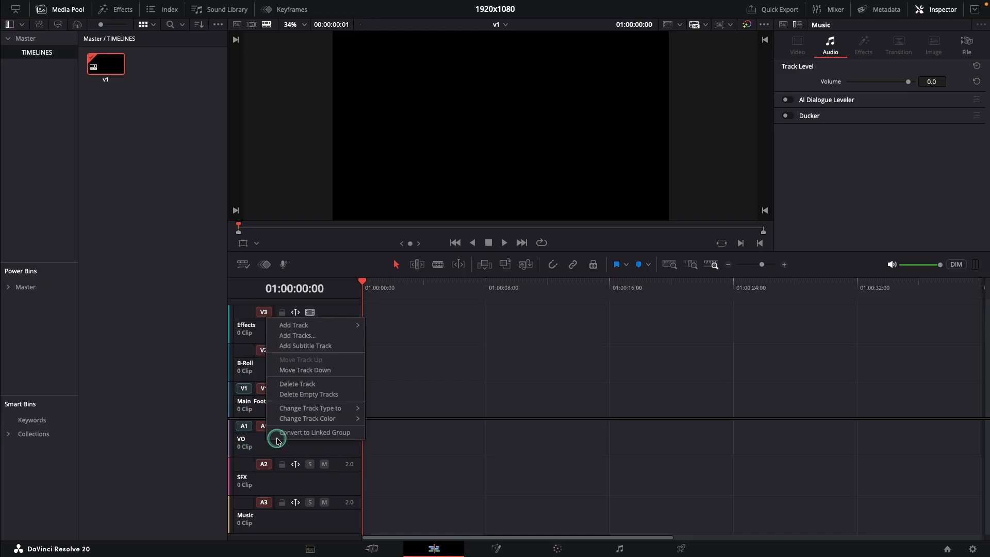
pyautogui.moveTo(338, 408)
pyautogui.click(408, 411)
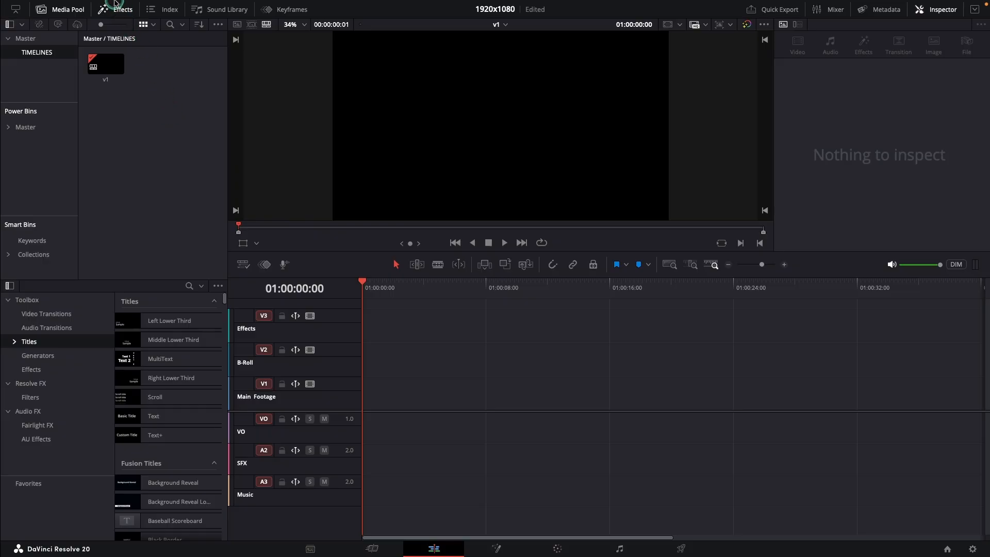
# Export the timeline as a DaVinci Resolve timeline file named Master Timeline in the Timelines folder.
pyautogui.click(98, 7)
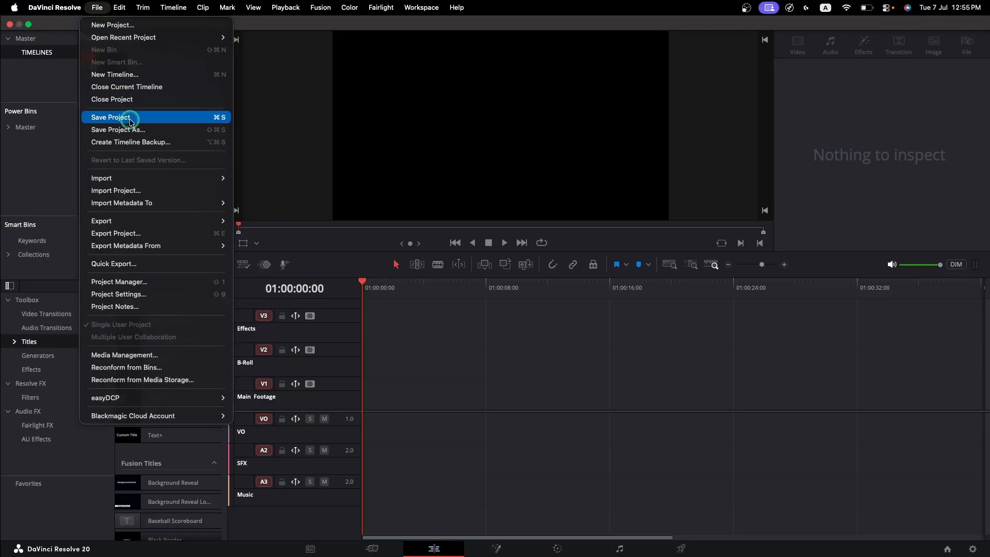
pyautogui.moveTo(129, 220)
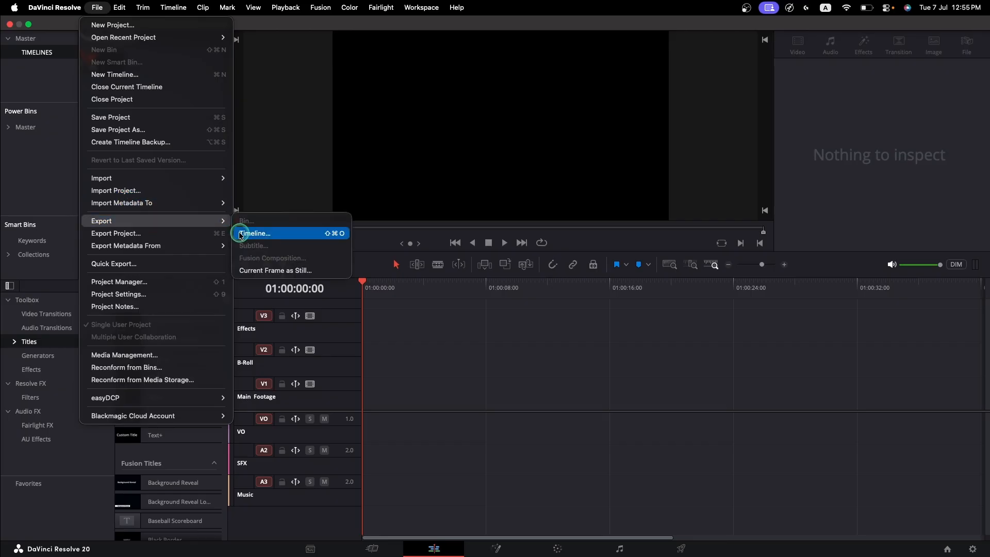
pyautogui.click(287, 230)
pyautogui.click(514, 121)
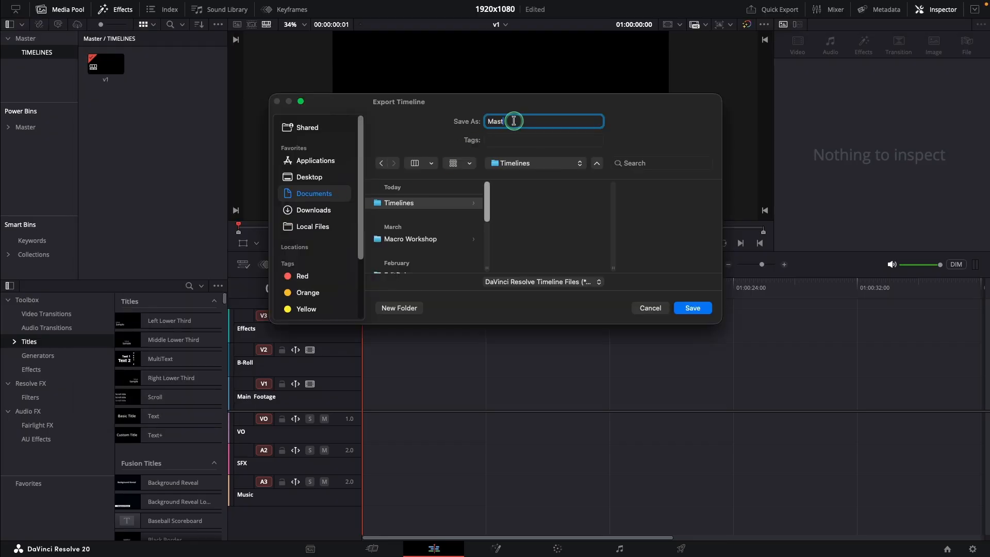
pyautogui.write('Master Timeline')
pyautogui.click(692, 308)
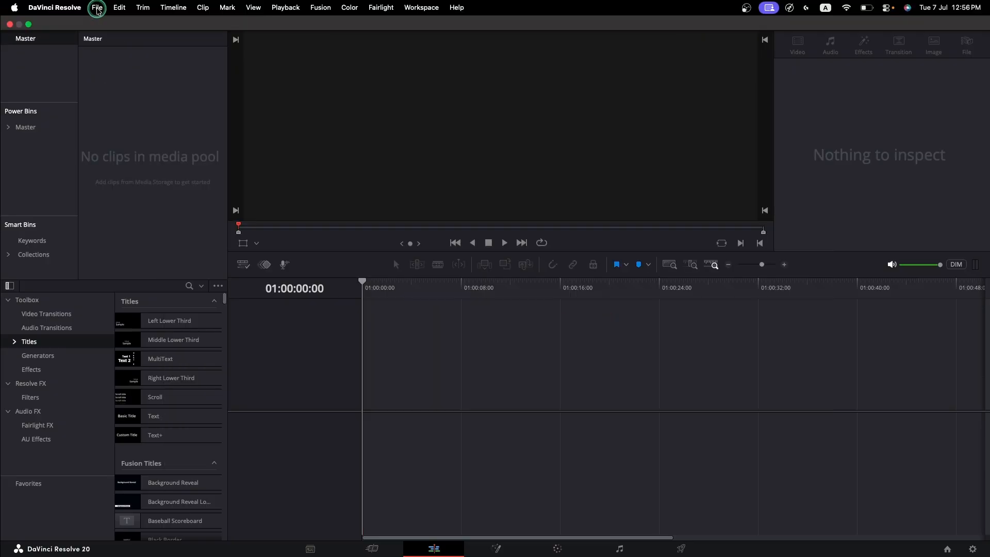
# Import the exported timeline file into the empty untitled project.
pyautogui.click(97, 7)
pyautogui.moveTo(156, 177)
pyautogui.click(301, 213)
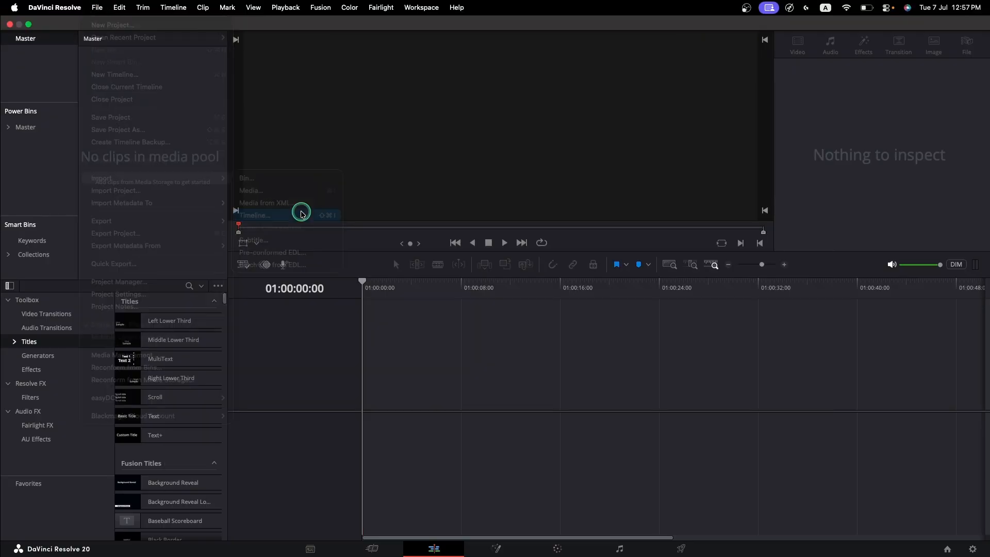
pyautogui.click(555, 150)
pyautogui.click(692, 308)
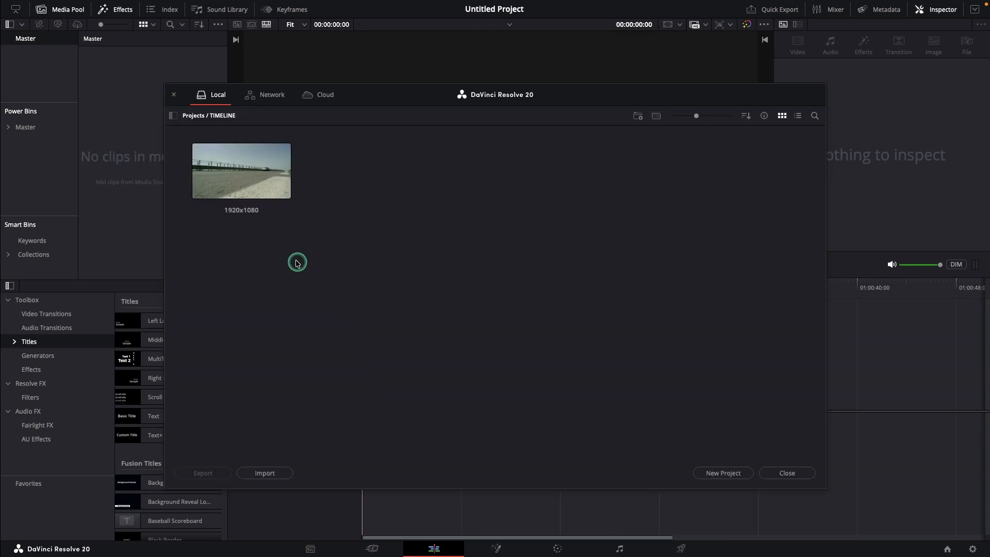
# Duplicate the 1920x1080 project within the TIMELINE project folder by copying and pasting it.
pyautogui.click(239, 191)
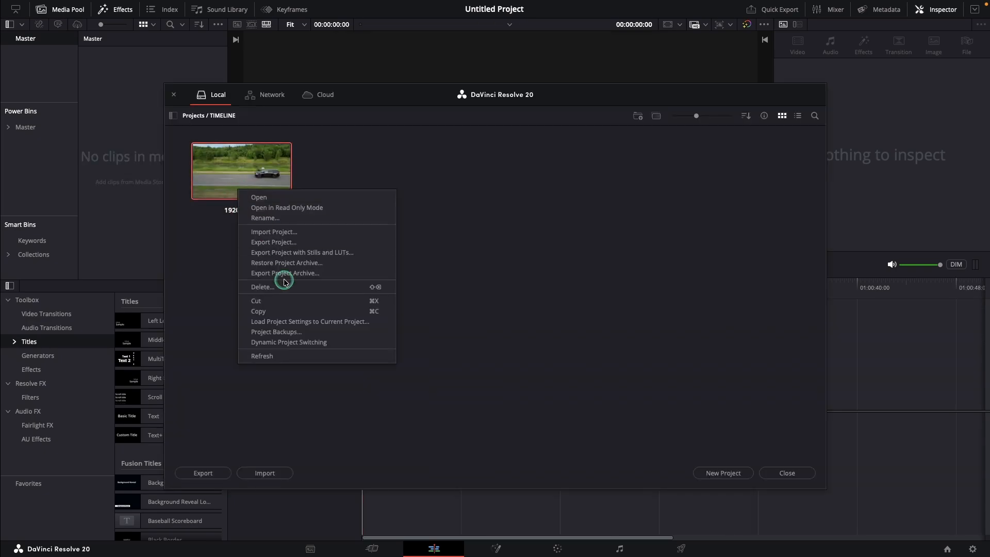
pyautogui.click(290, 311)
pyautogui.rightClick(327, 194)
pyautogui.click(361, 249)
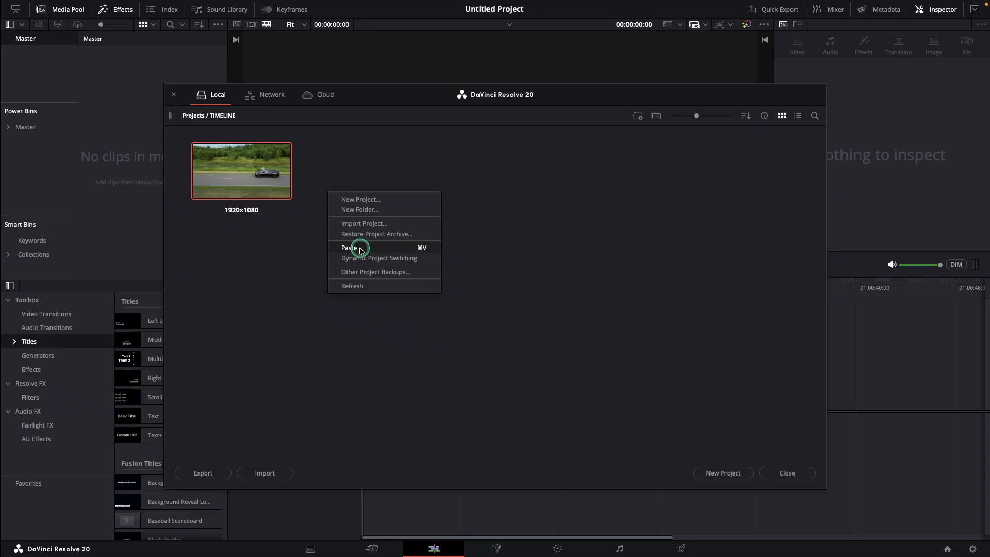
# Rename the copied 1920x1080 project as New Project and open it.
pyautogui.rightClick(249, 209)
pyautogui.click(280, 236)
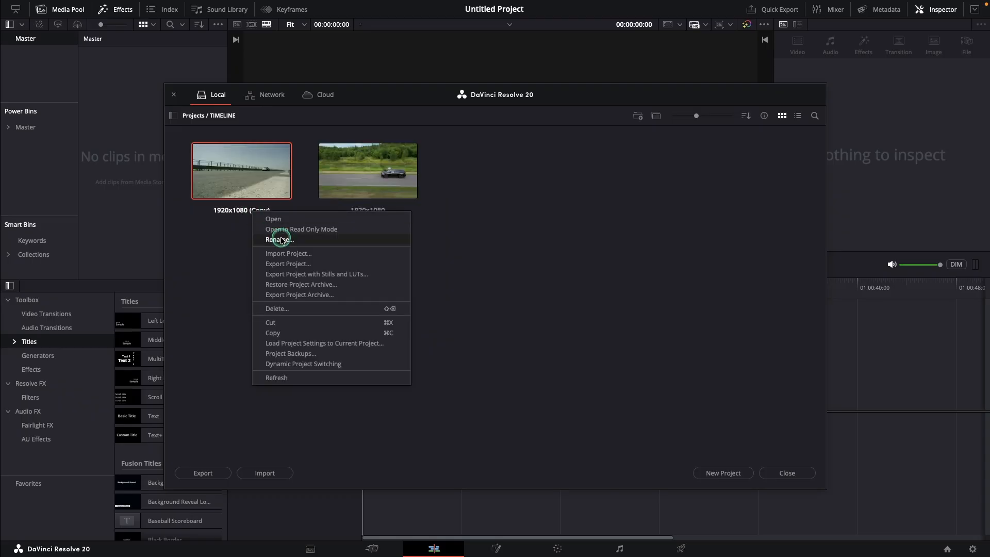
pyautogui.write('New Project')
pyautogui.click(558, 293)
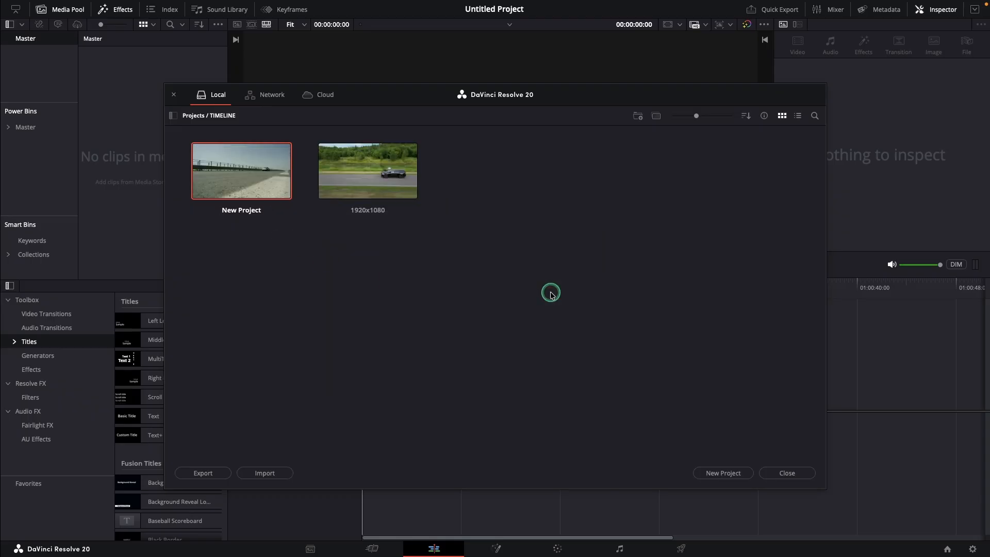
pyautogui.doubleClick(251, 194)
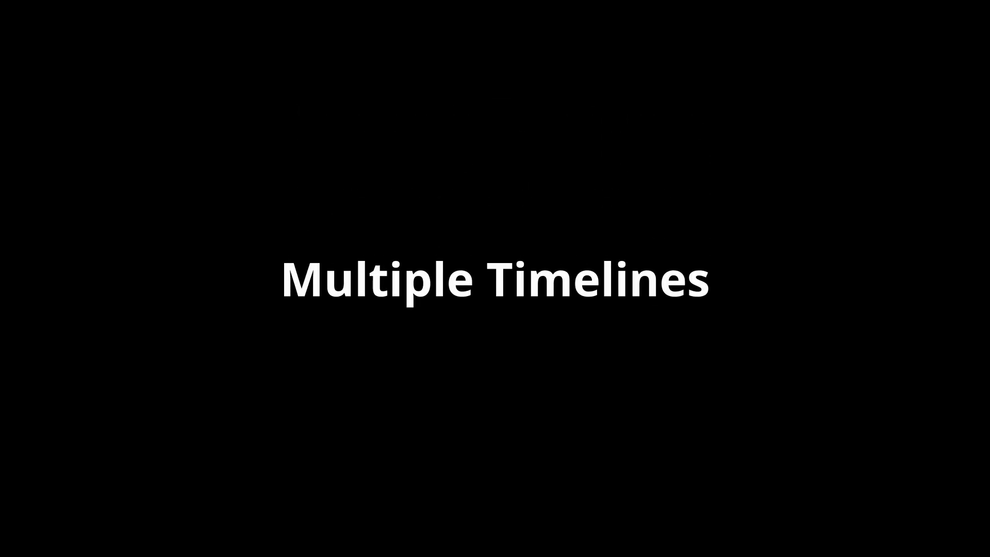
# Rename the v1 timeline in the TIMELINES bin as VO Edit.
pyautogui.click(268, 334)
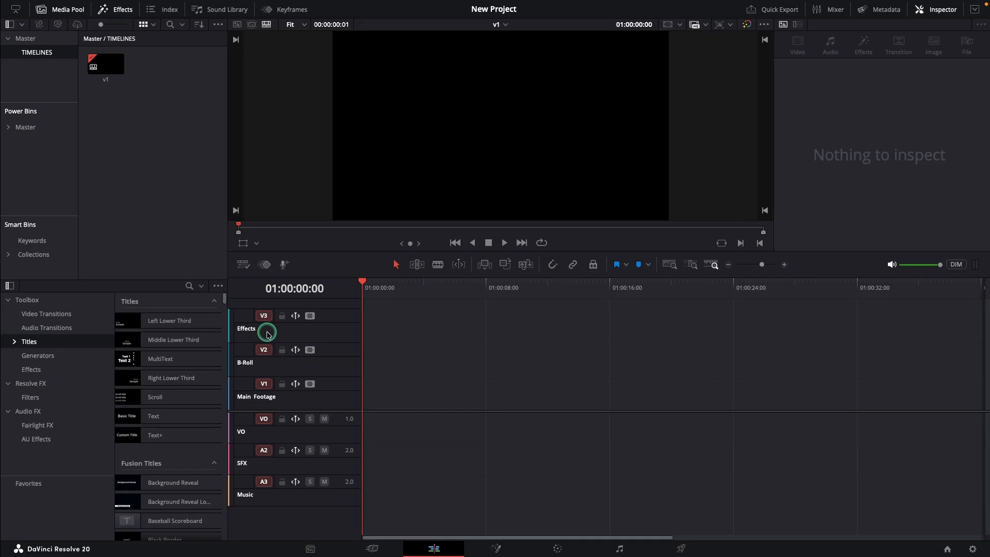
pyautogui.click(122, 134)
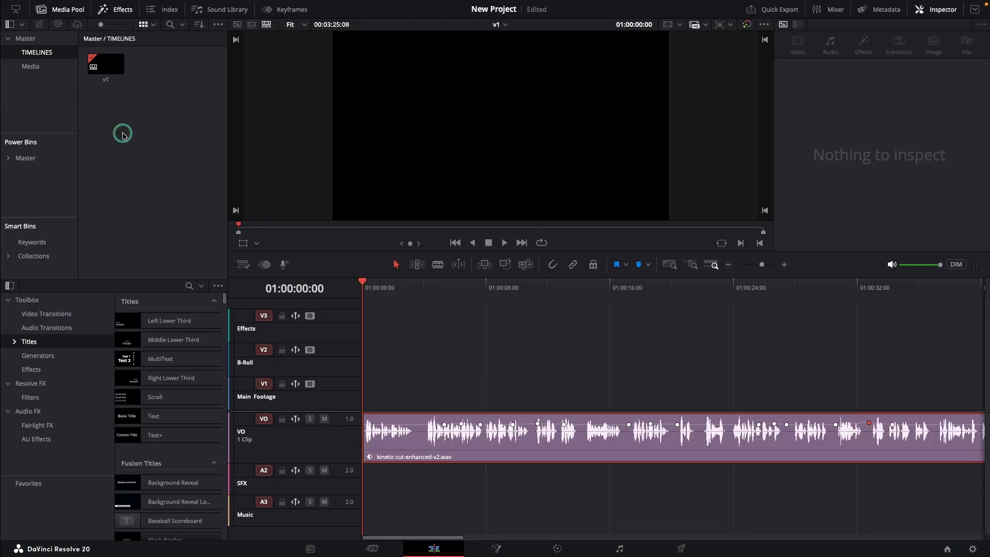
pyautogui.click(105, 81)
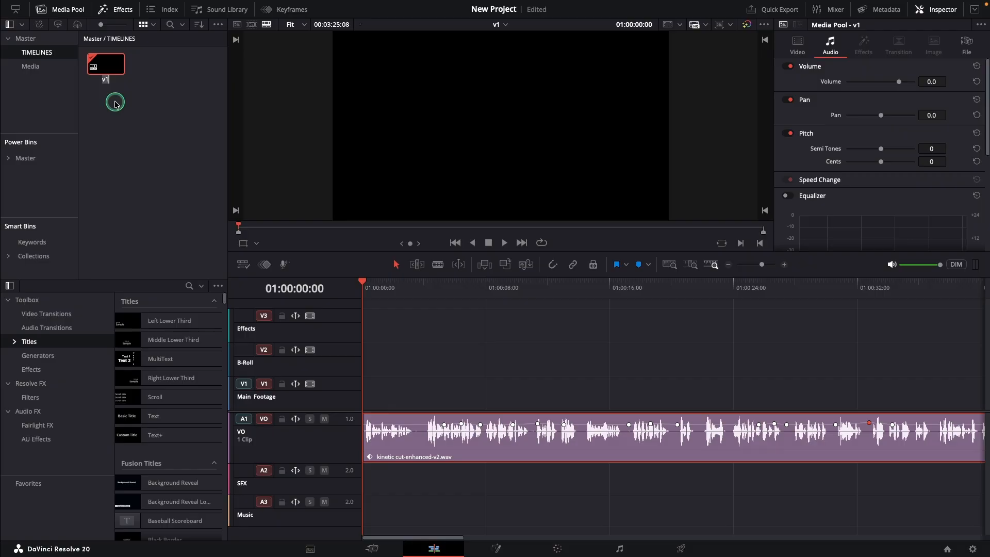
pyautogui.click(115, 101)
# Add three volume keyframes near the start of the voiceover clip on the VO track and slightly raise the middle one.
pyautogui.keyDown('alt'); pyautogui.click(414, 424); pyautogui.keyUp('alt')
pyautogui.keyDown('alt'); pyautogui.click(375, 424); pyautogui.keyUp('alt')
pyautogui.keyDown('alt'); pyautogui.click(396, 424); pyautogui.keyUp('alt')
pyautogui.moveTo(396, 425); pyautogui.dragTo(395, 423)
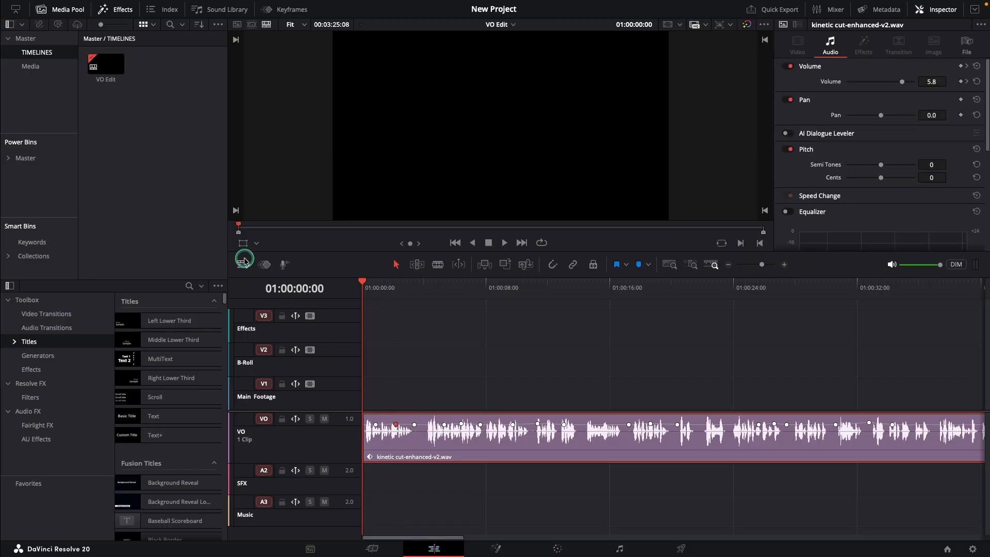
# Duplicate the VO Edit timeline, open the copy and rename it as Rough Edit.
pyautogui.rightClick(107, 70)
pyautogui.click(166, 188)
pyautogui.doubleClick(151, 64)
pyautogui.click(152, 80)
pyautogui.write('Rough Edit')
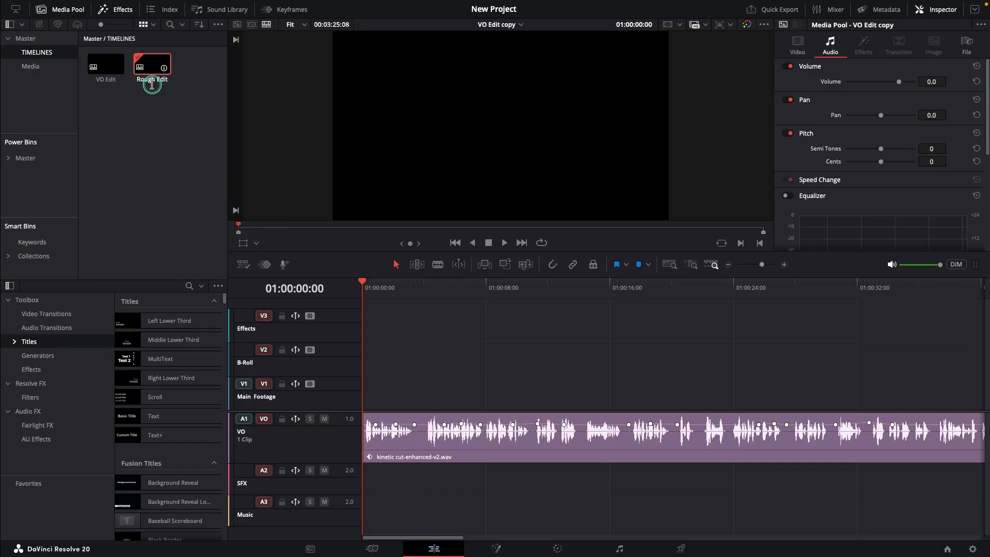
pyautogui.press('Return')
# Duplicate the Rough Edit timeline, open the copy and rename it as Final Edit.
pyautogui.rightClick(107, 72)
pyautogui.click(159, 199)
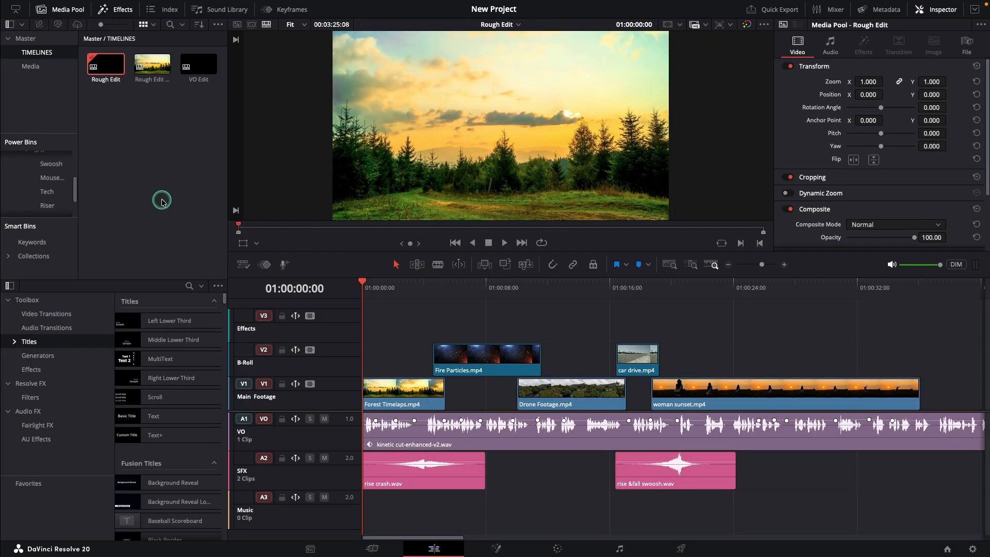
pyautogui.doubleClick(150, 67)
pyautogui.click(152, 79)
pyautogui.write('Final Edit')
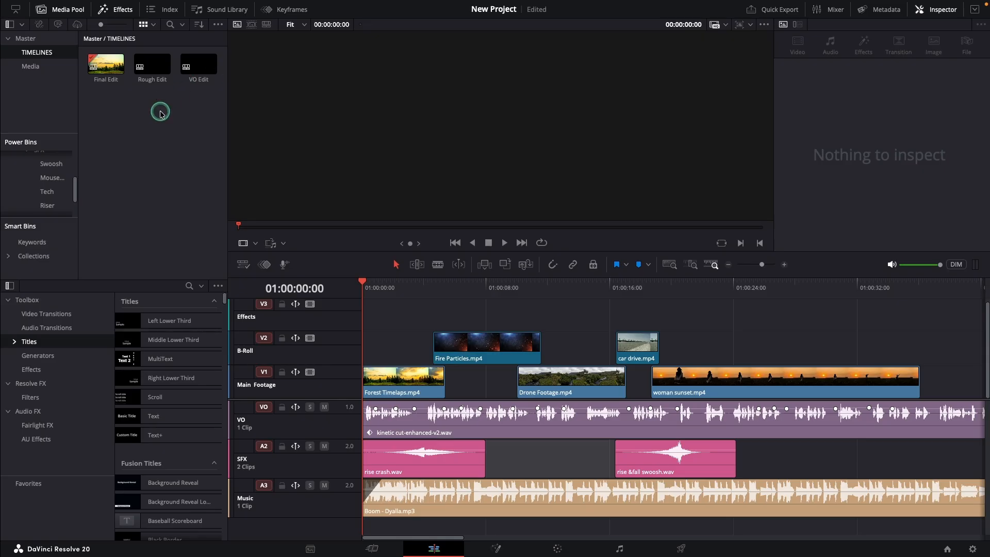
# Open the Final Edit timeline and view the timeline backups available to restore.
pyautogui.doubleClick(100, 63)
pyautogui.rightClick(100, 64)
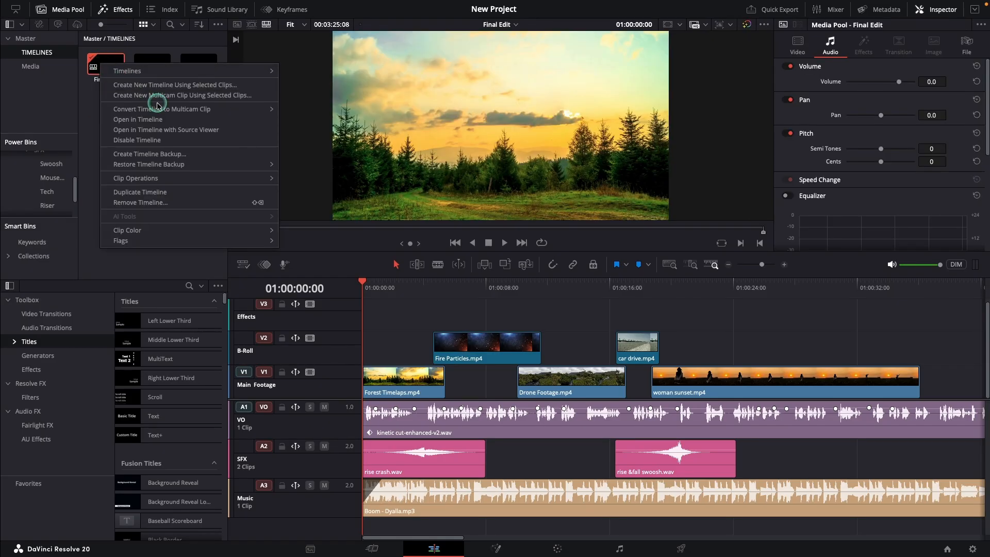
pyautogui.moveTo(194, 165)
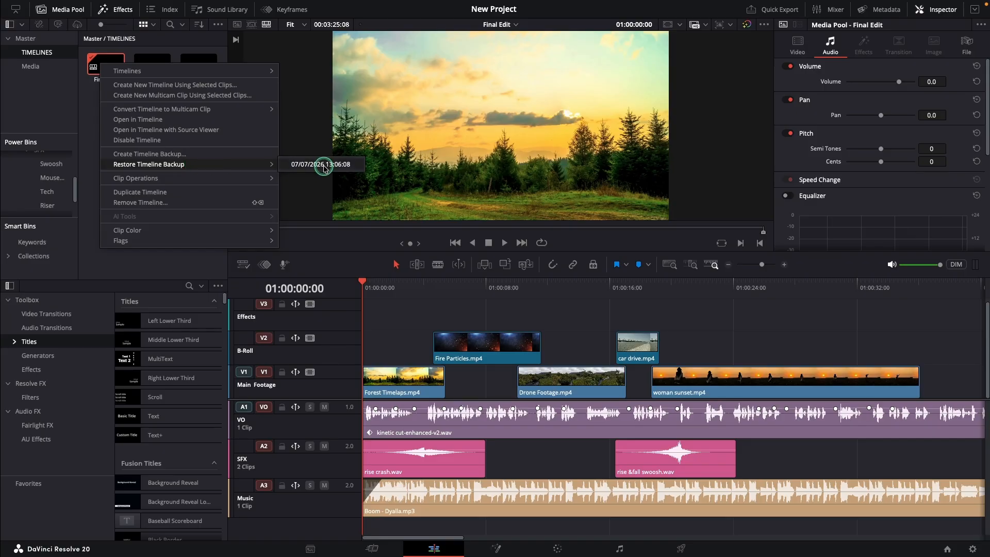
pyautogui.click(89, 162)
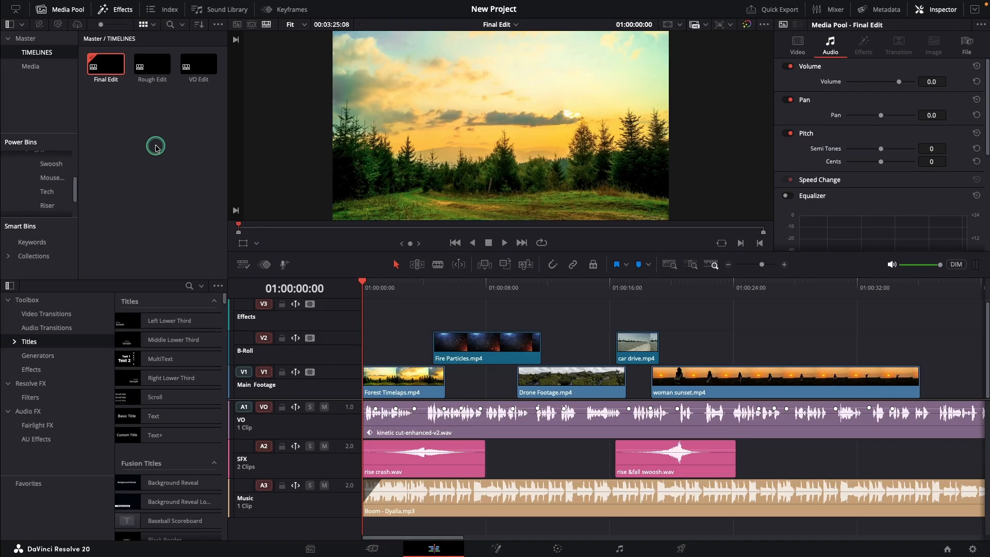
# Set the render cache to Smart and start playback of the Final Edit timeline.
pyautogui.click(285, 8)
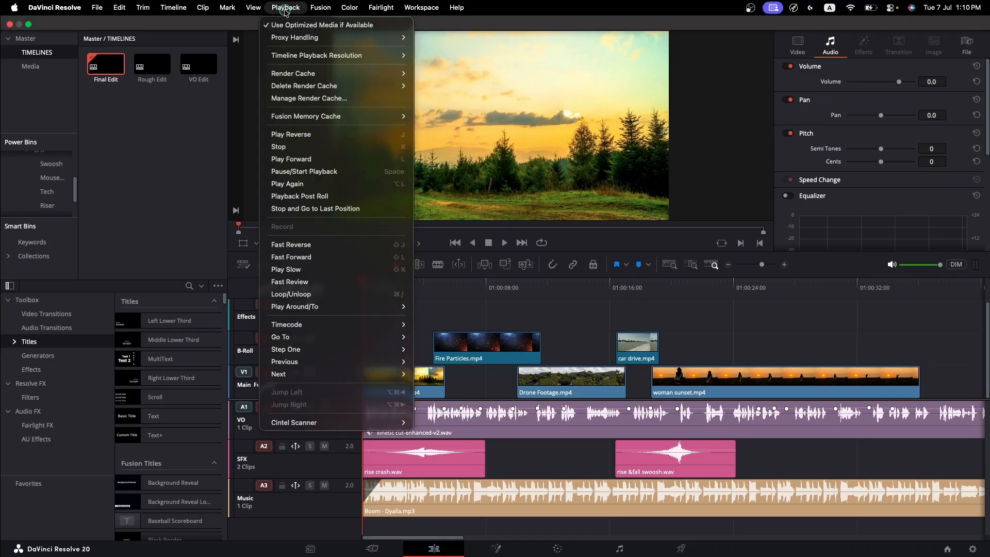
pyautogui.moveTo(298, 75)
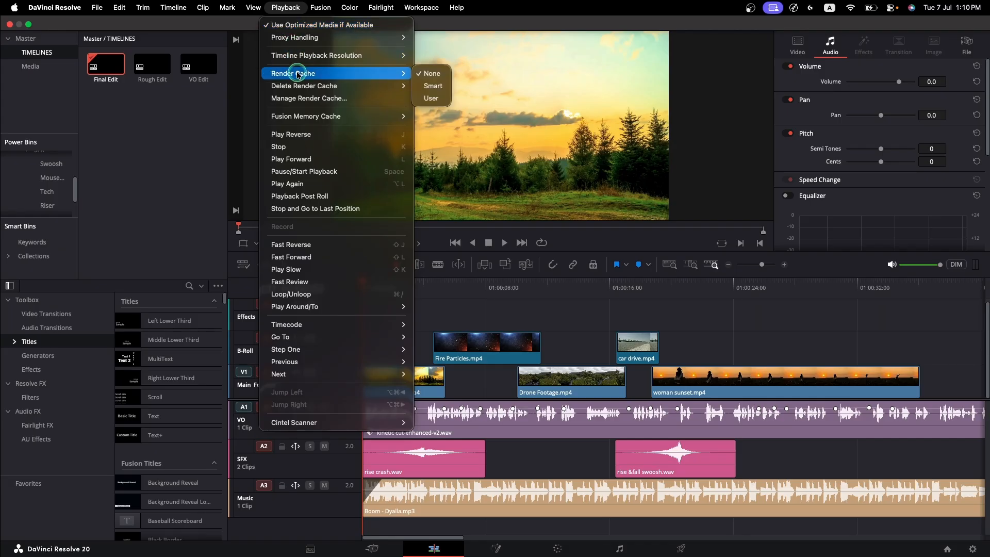
pyautogui.click(445, 81)
pyautogui.click(434, 89)
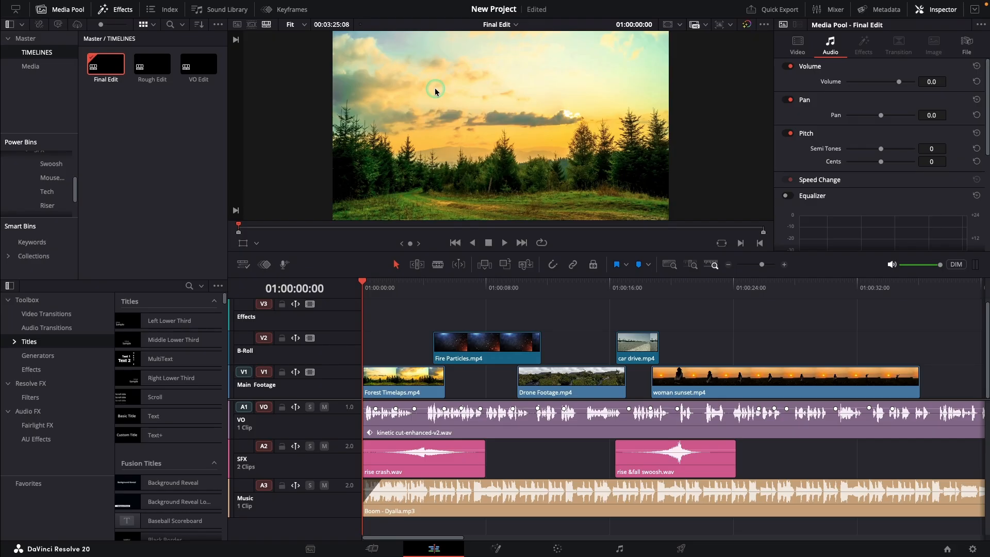
pyautogui.press('space')
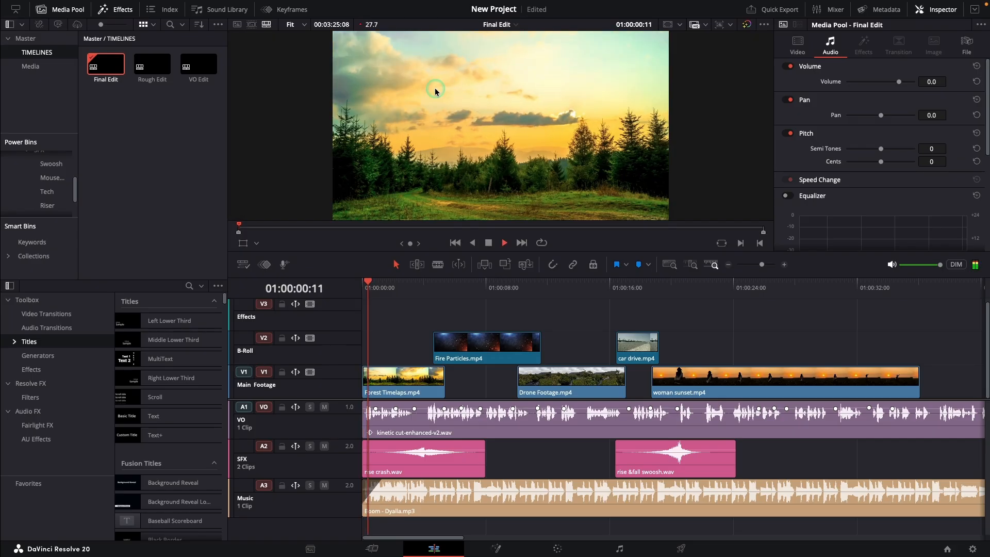